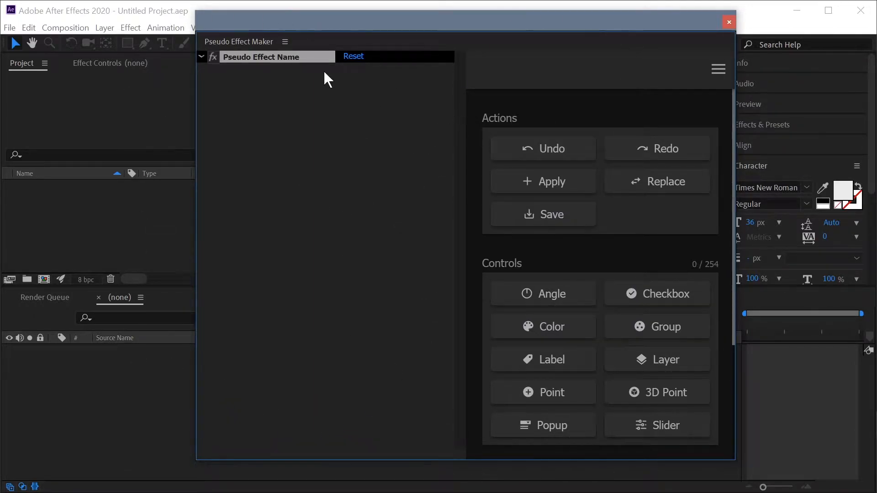
Look over the Pseudo Effect Maker's actions, controls, effect options and the File, Utility and Help commands.
left_click(99, 76)
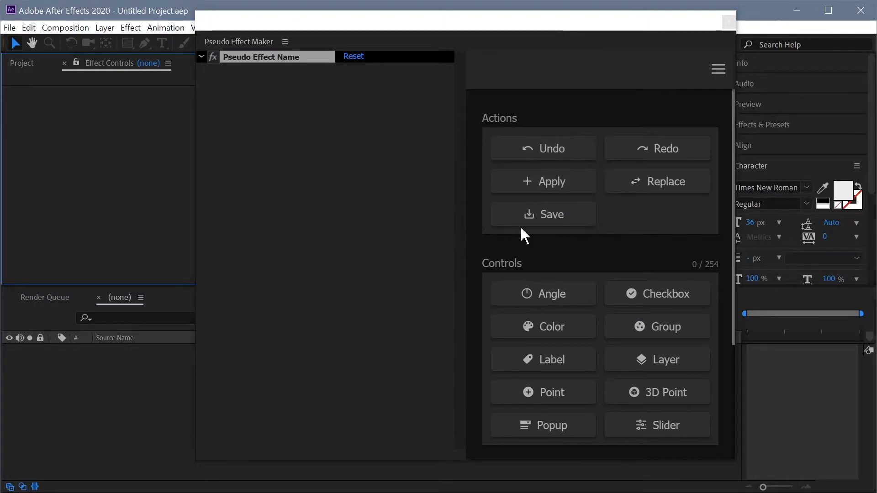
scroll(647, 258, "down", 3)
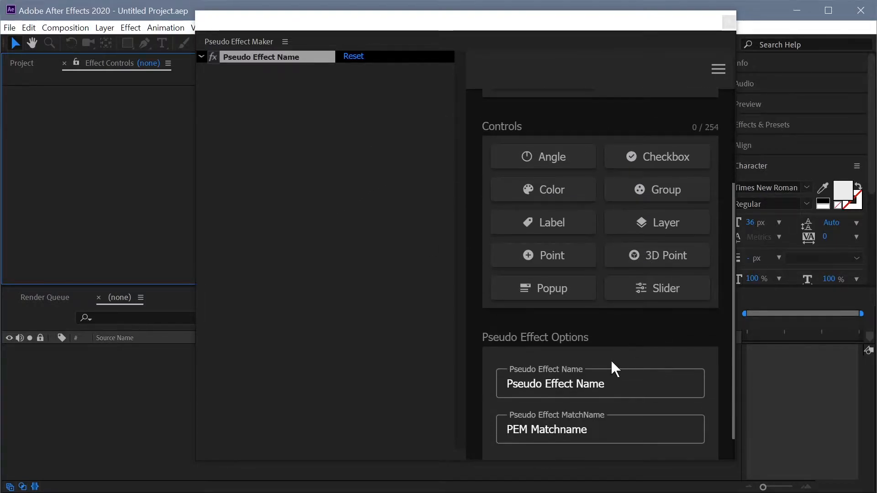
scroll(543, 263, "up", 3)
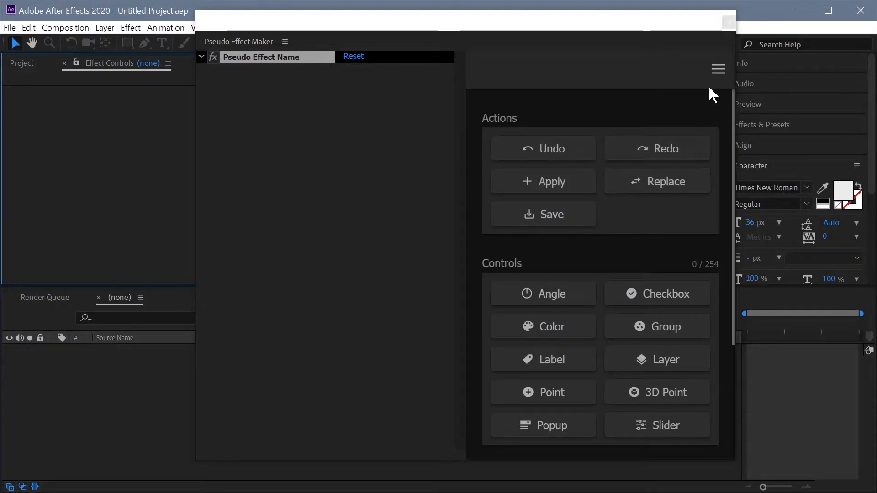
left_click(718, 69)
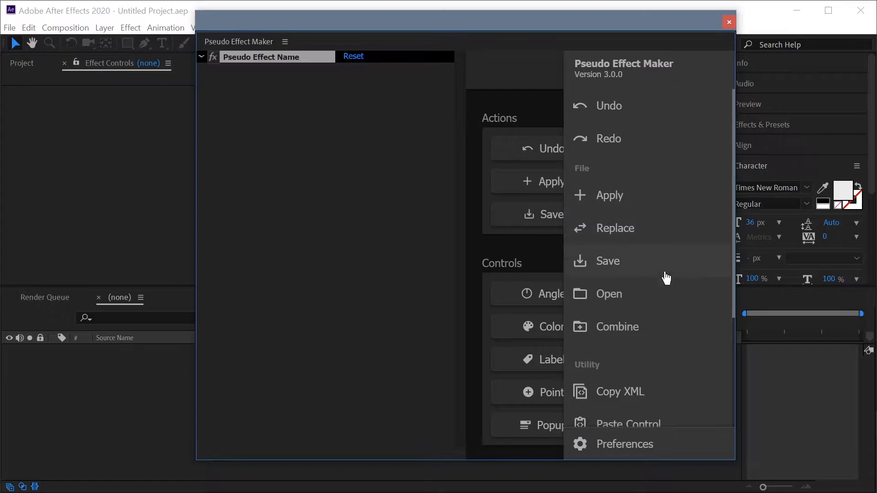
scroll(632, 338, "down", 3)
left_click(480, 231)
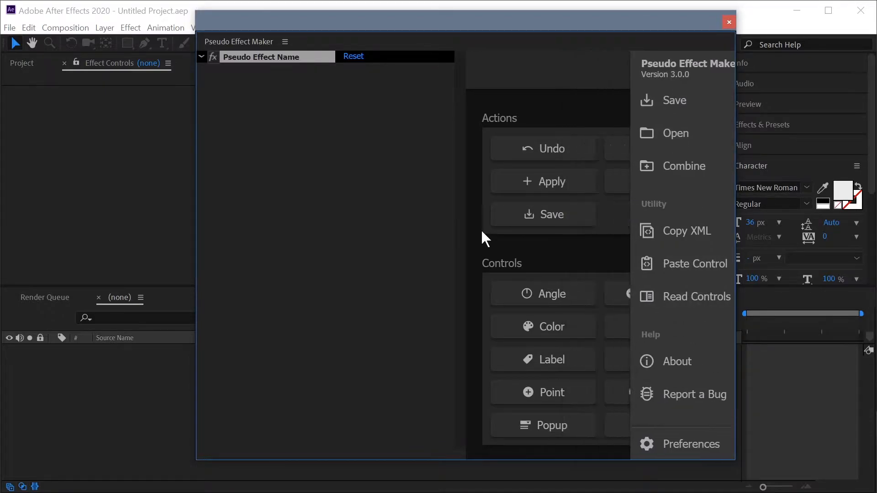
Review the Pseudo Effect Maker preferences, including the action button order and display value parameters, and leave without saving.
left_click(718, 69)
left_click(649, 442)
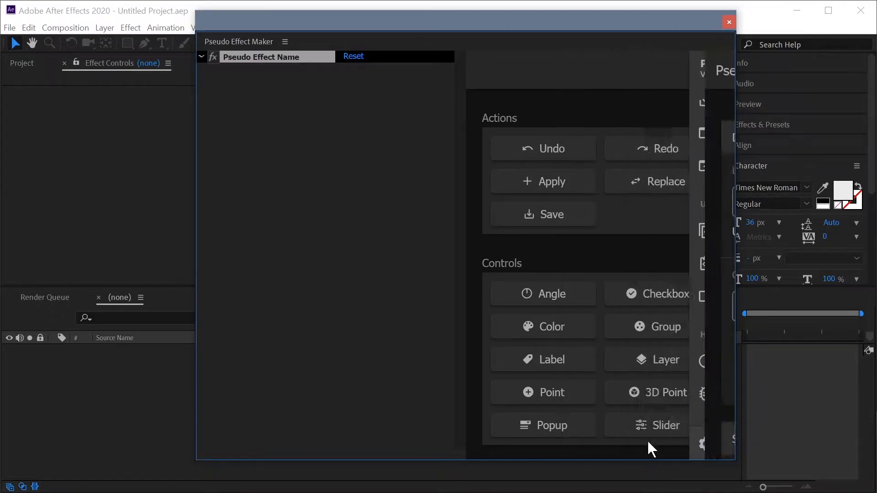
scroll(553, 320, "down", 15)
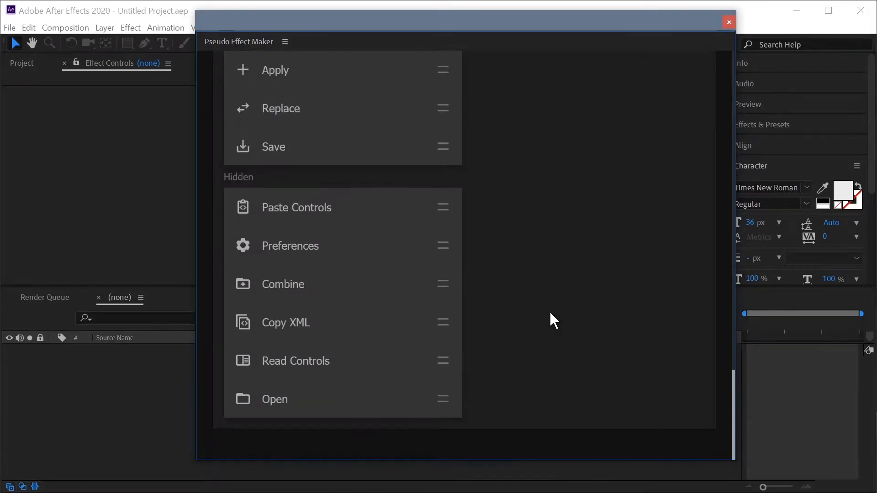
scroll(549, 311, "up", 4)
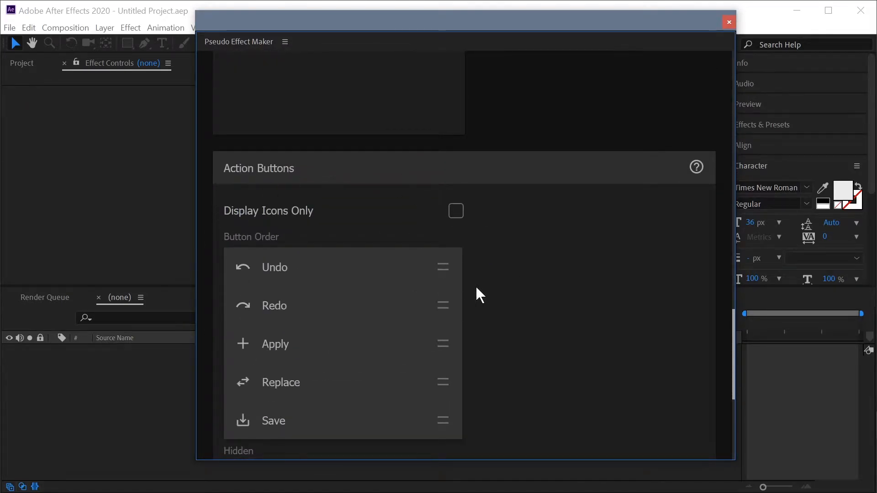
scroll(637, 173, "up", 10)
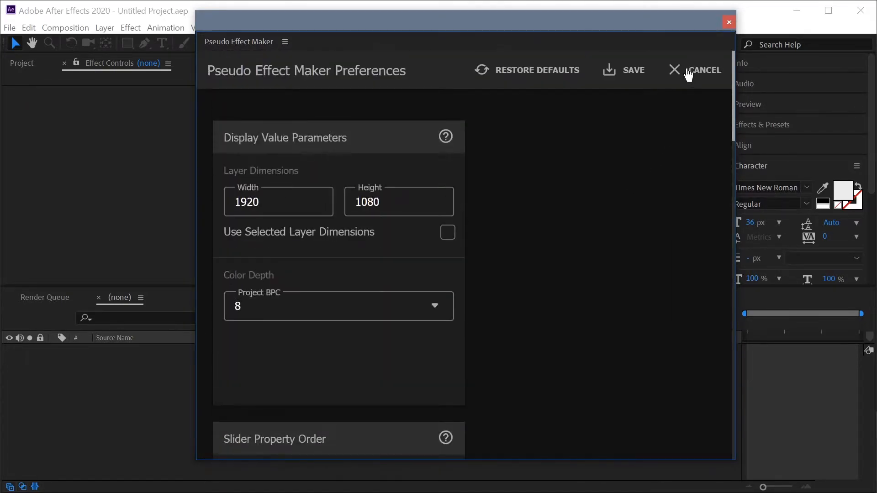
left_click(687, 75)
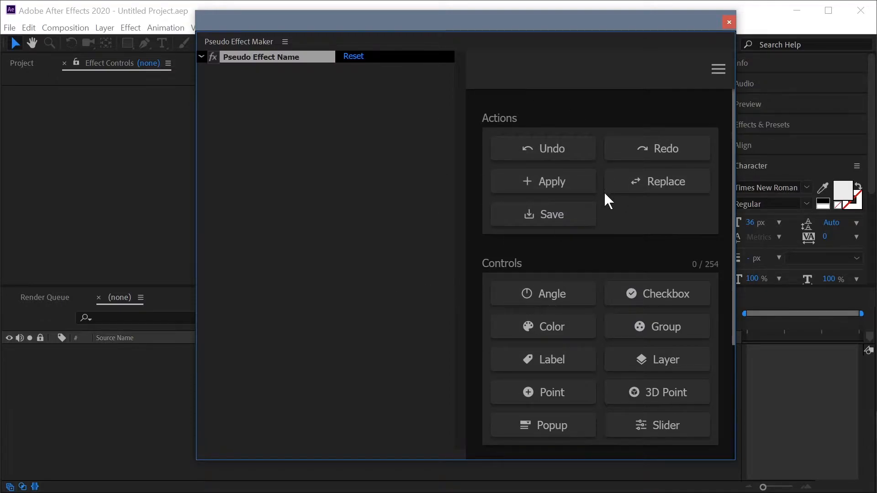
Add an Angle control, a Checkbox, and a Group holding two further Angle controls to the pseudo effect.
scroll(607, 274, "down", 3)
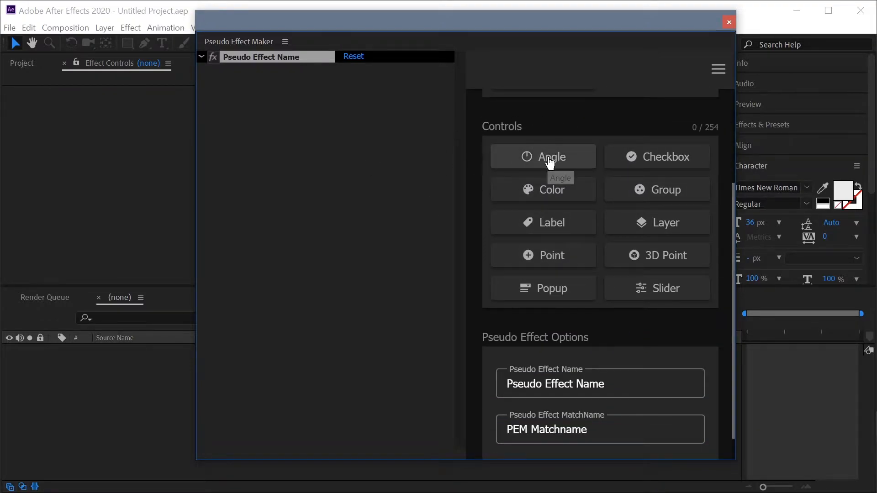
left_click(549, 162)
left_click(634, 155)
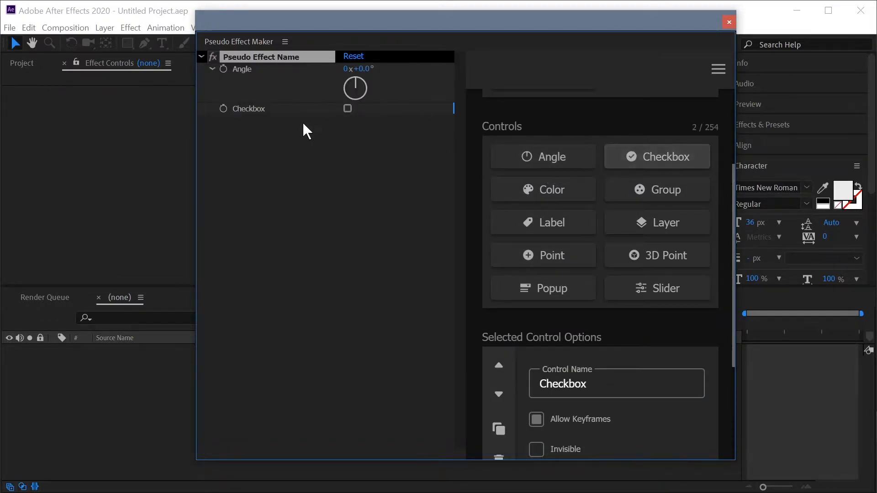
left_click(646, 183)
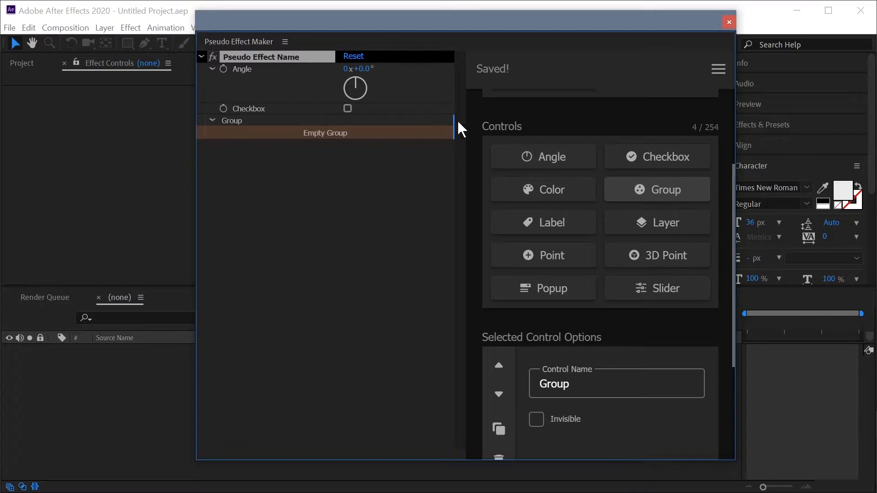
left_click(568, 165)
left_click(546, 162)
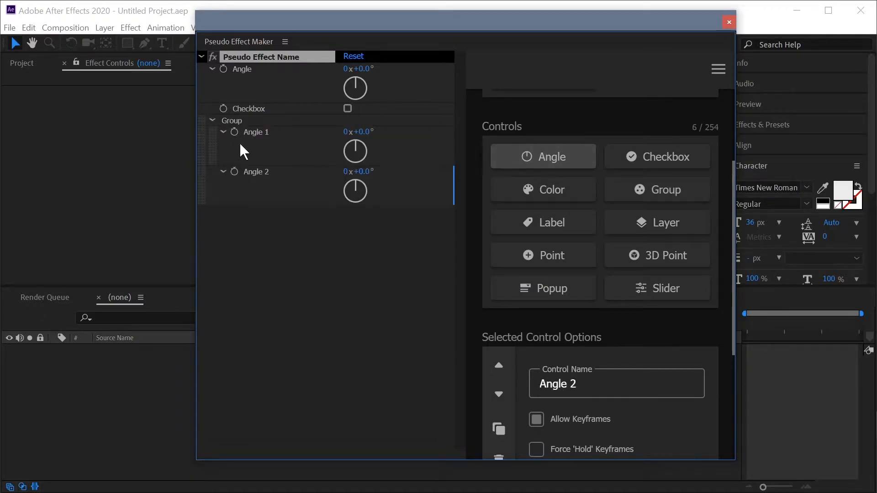
Collapse the Group and add two Angle controls outside it, at the end of the control list.
left_click(213, 121)
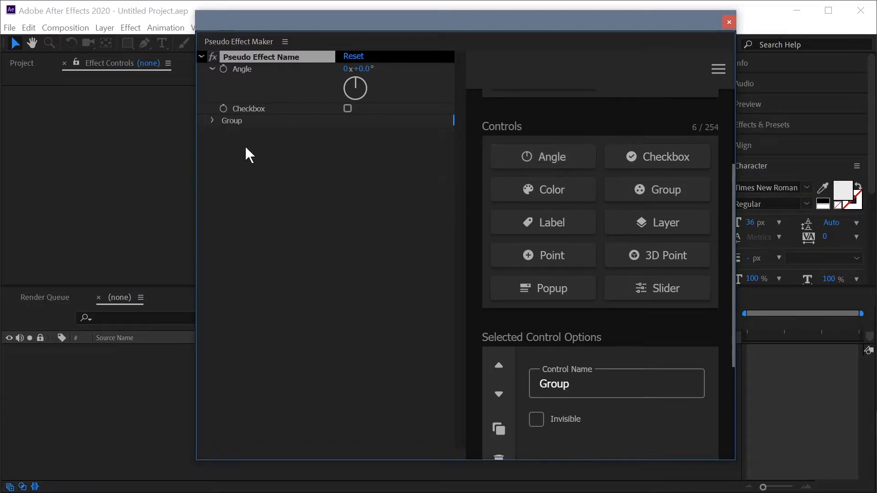
left_click(212, 120)
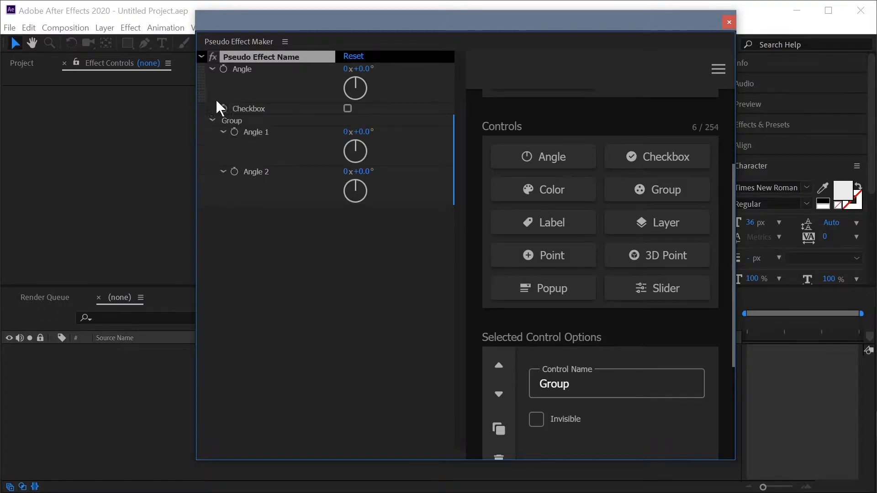
left_click(212, 120)
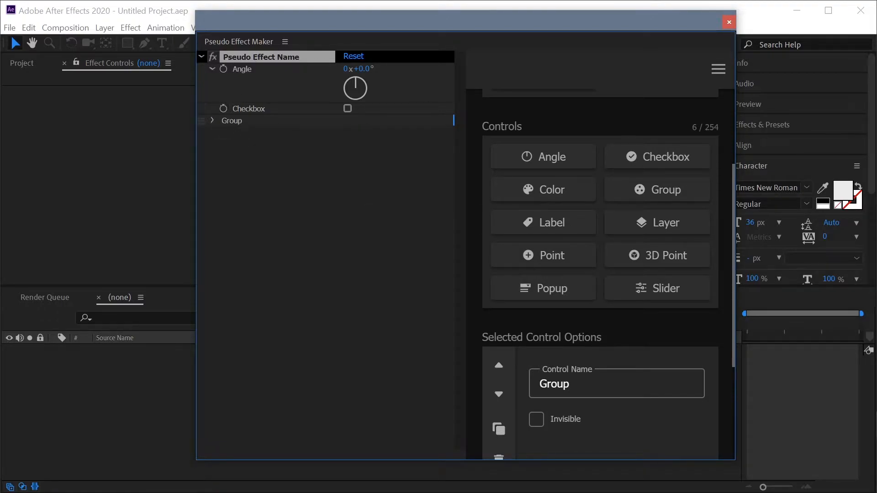
left_click(212, 121)
left_click(214, 121)
left_click(248, 175)
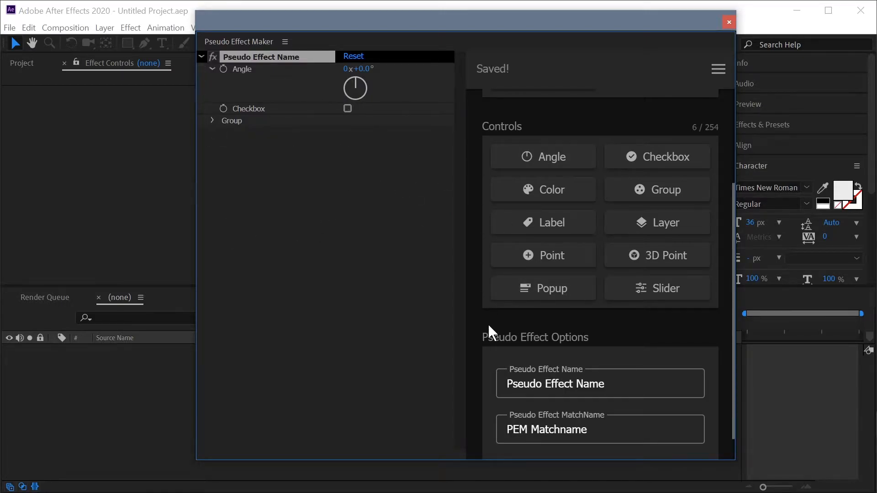
left_click(555, 168)
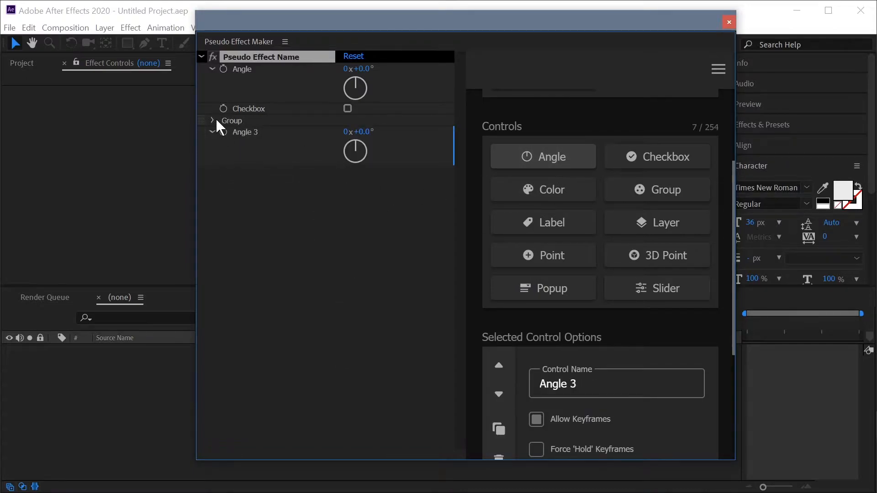
left_click(526, 157)
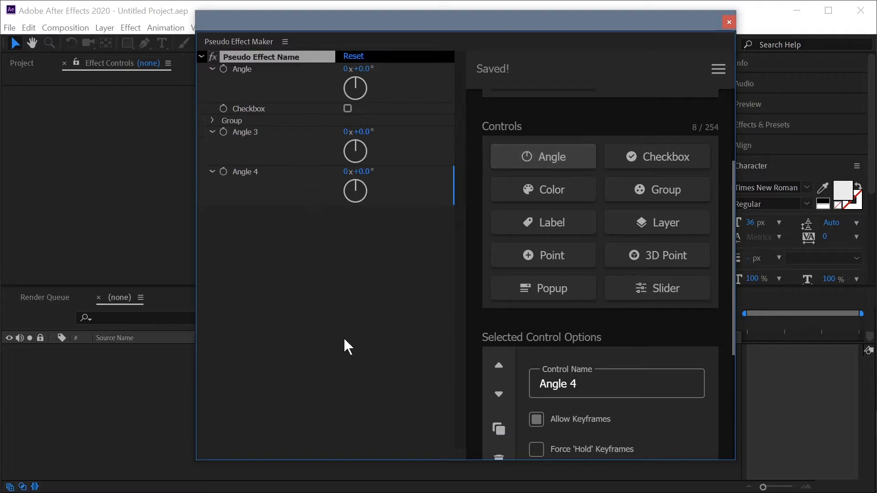
Expand the Group, add an Angle and a Checkbox at the end of its contents, and clear the selection.
left_click(212, 120)
left_click(503, 156)
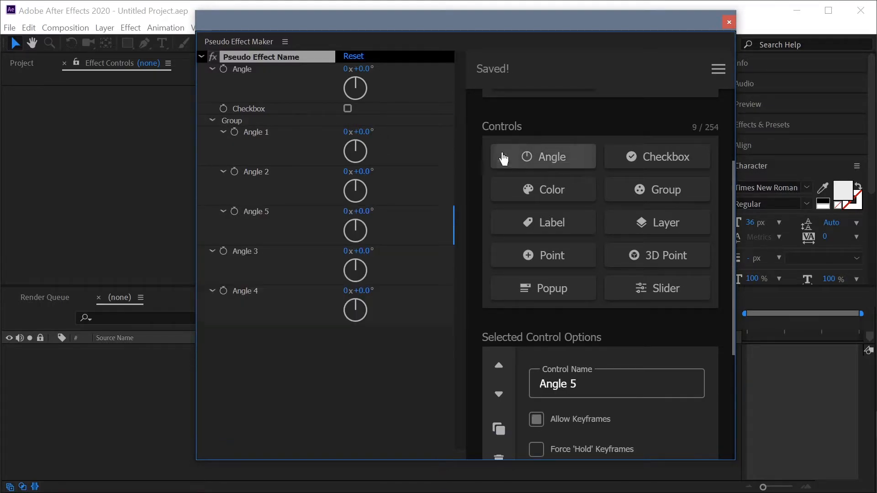
left_click(664, 160)
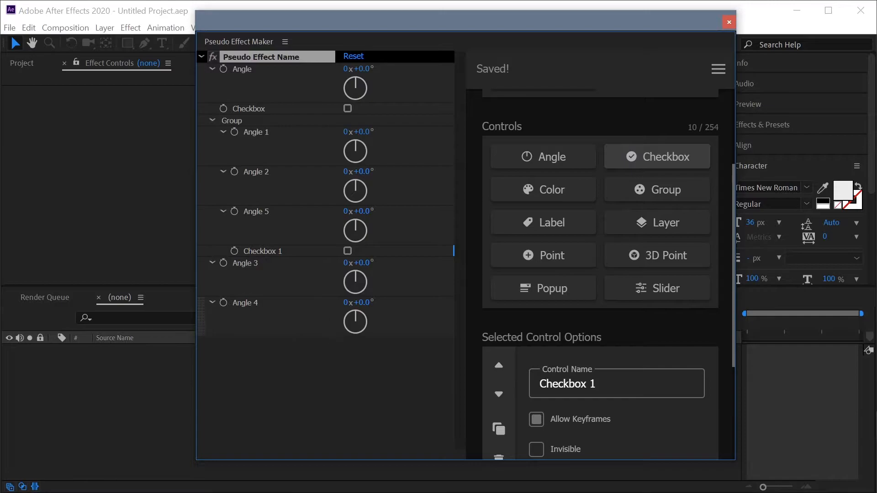
left_click(337, 388)
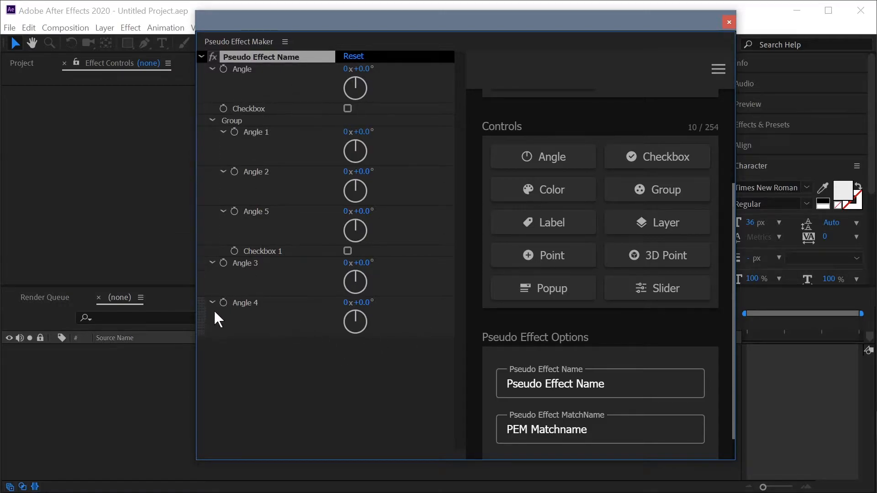
Move Angle 4 into the Group below Angle 1, and move Angle 2 out of the Group to just above the Checkbox.
left_click_drag(200, 314, 245, 163)
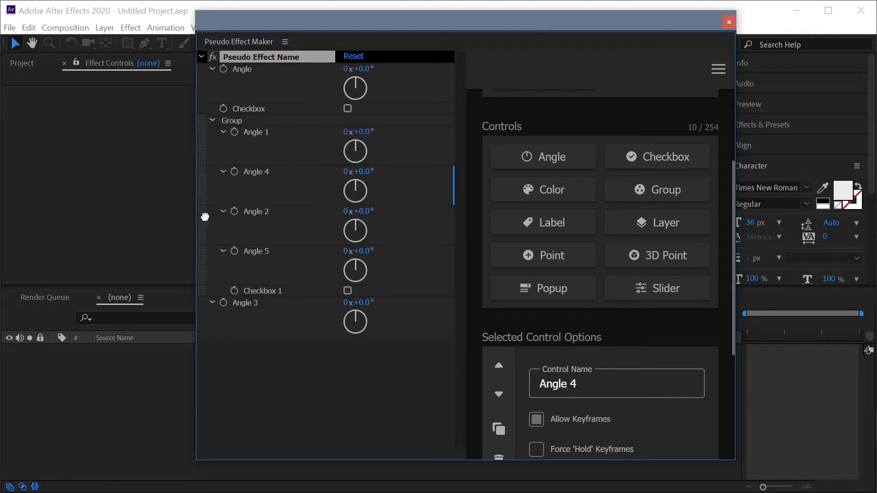
left_click_drag(217, 228, 309, 110)
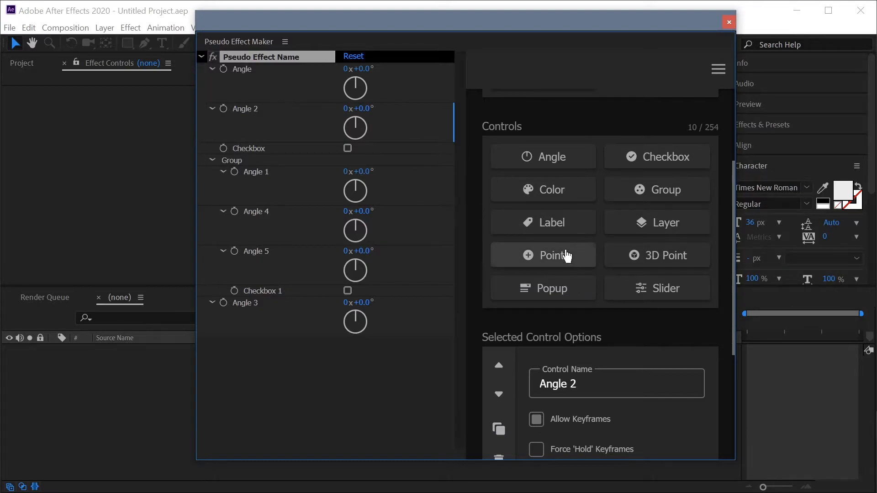
Insert a Point control directly below the first Angle, and move Angle 2 to the end of the list.
left_click_drag(559, 264, 297, 100)
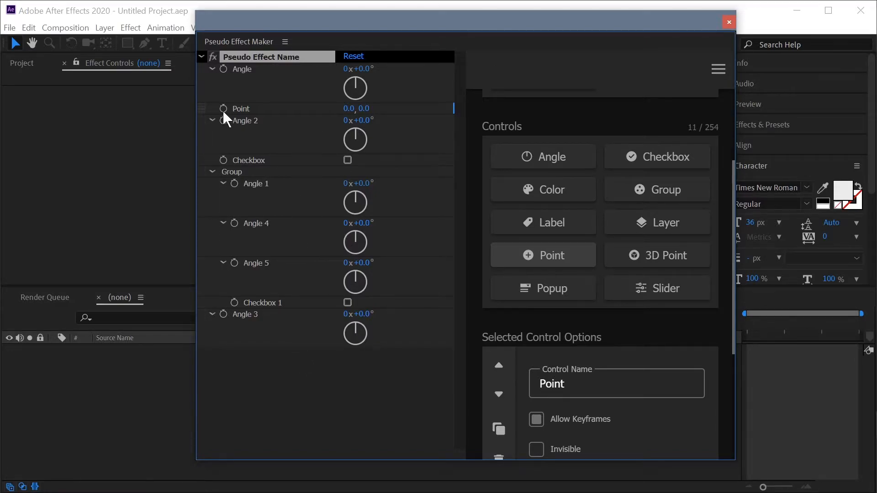
left_click_drag(202, 128, 262, 354)
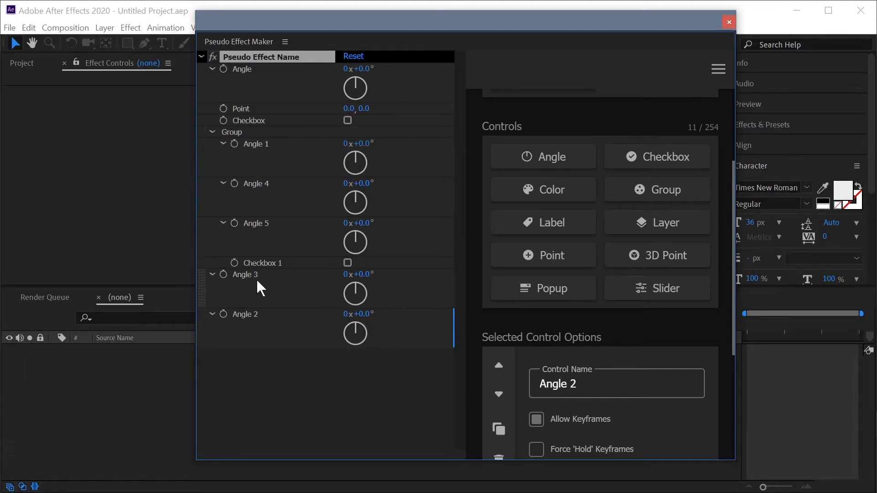
left_click(306, 288, "shift")
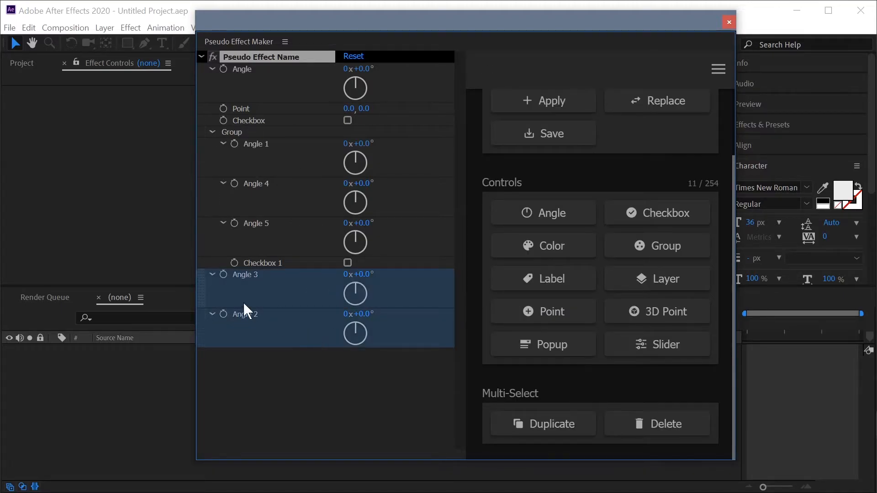
left_click(305, 152, "shift")
left_click(270, 382)
Select Angle 2, Angle 4 and Angle together and move them to the end of the list, and back up to its beginning.
left_click(302, 329)
left_click(318, 196, "ctrl")
left_click(337, 94, "ctrl")
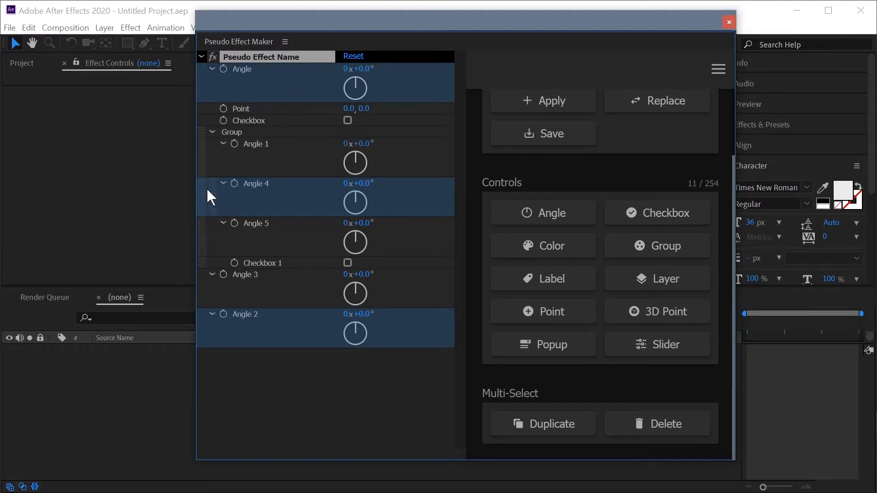
left_click_drag(201, 75, 380, 414)
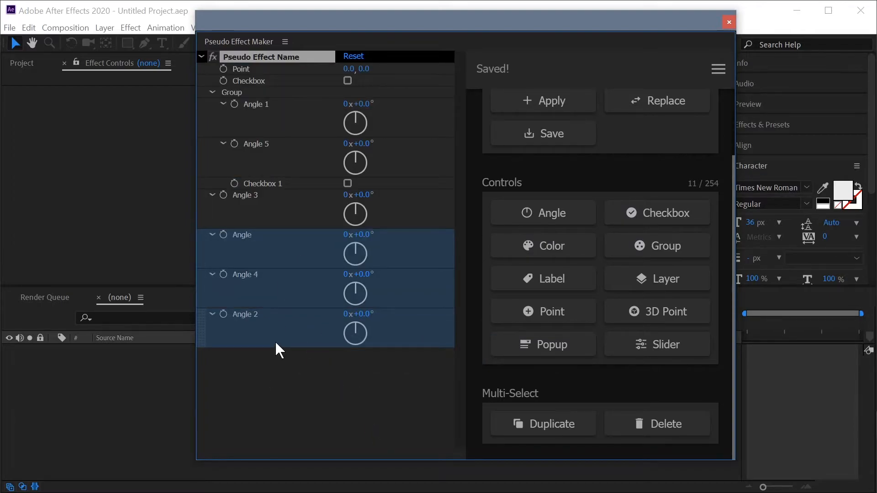
left_click_drag(201, 247, 281, 66)
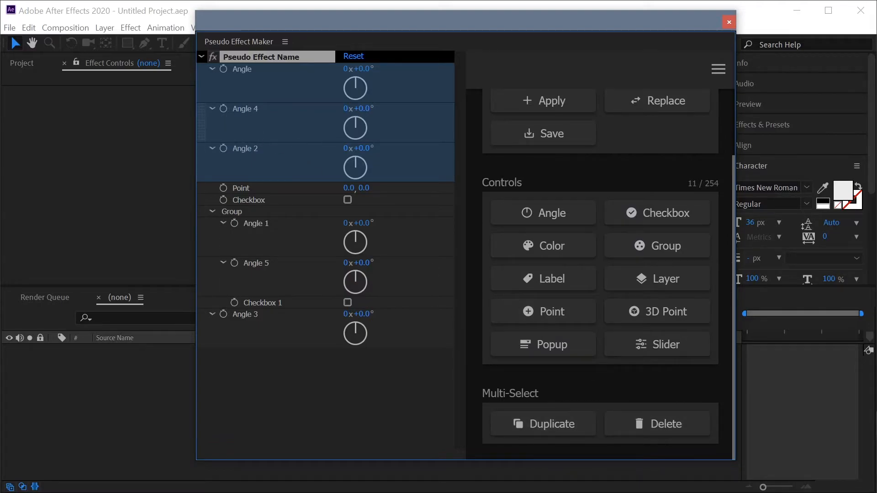
Set the first Angle control's default value to 12 degrees and bring its rotation and degree options into view.
left_click(296, 325)
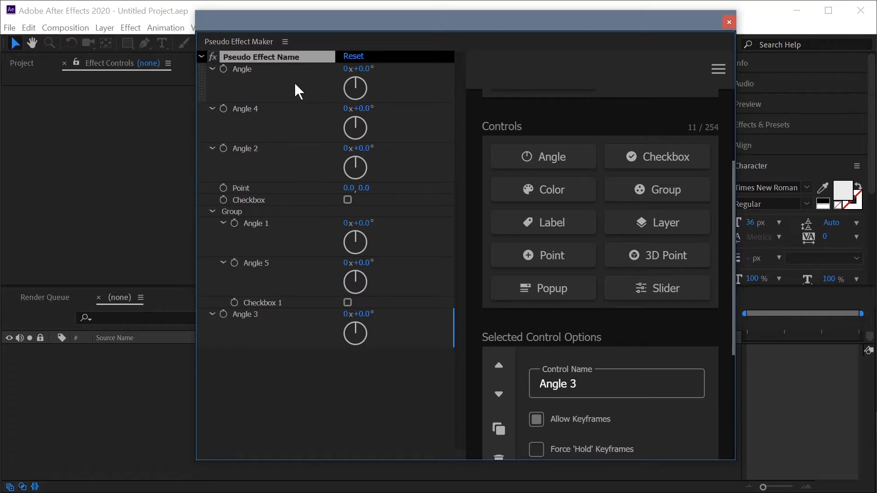
mouse_move(369, 76)
left_mouse_down()
mouse_move(409, 69)
mouse_move(352, 71)
mouse_move(374, 77)
left_mouse_up()
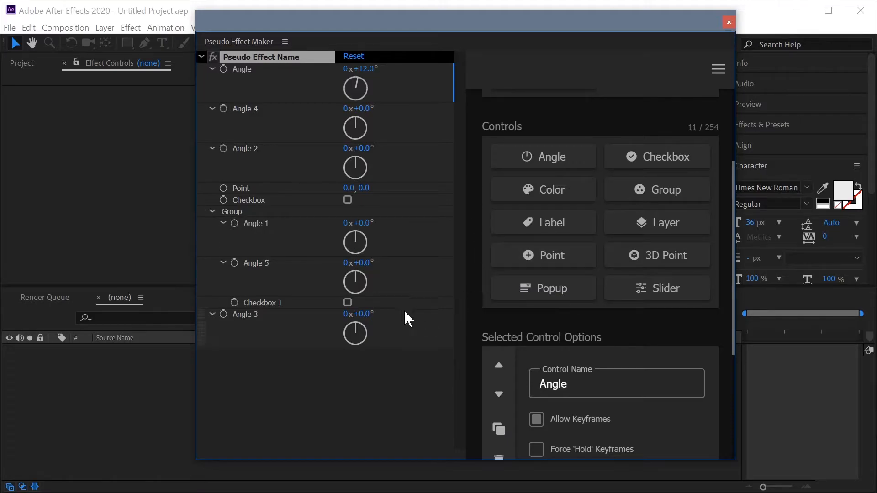
scroll(489, 314, "down", 5)
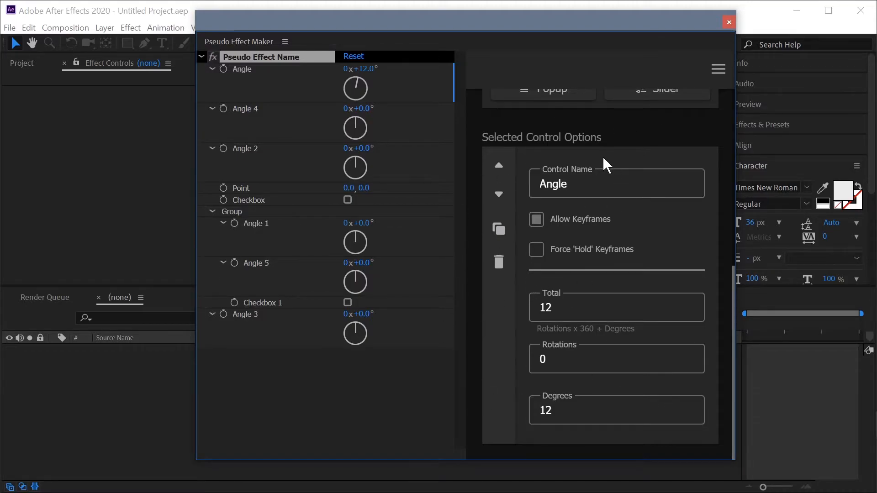
scroll(567, 225, "up", 5)
scroll(644, 215, "down", 5)
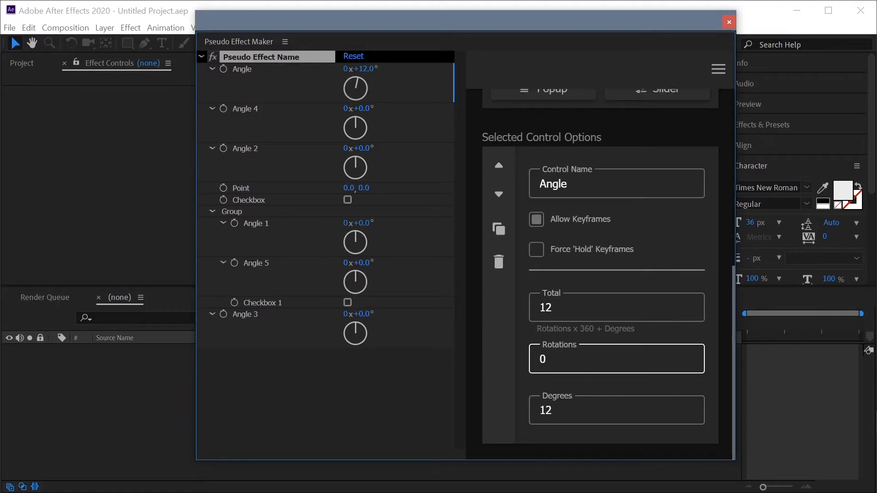
Examine the options of the Checkbox, Point, Angle 1 and Angle 3 controls in turn.
left_click(248, 200)
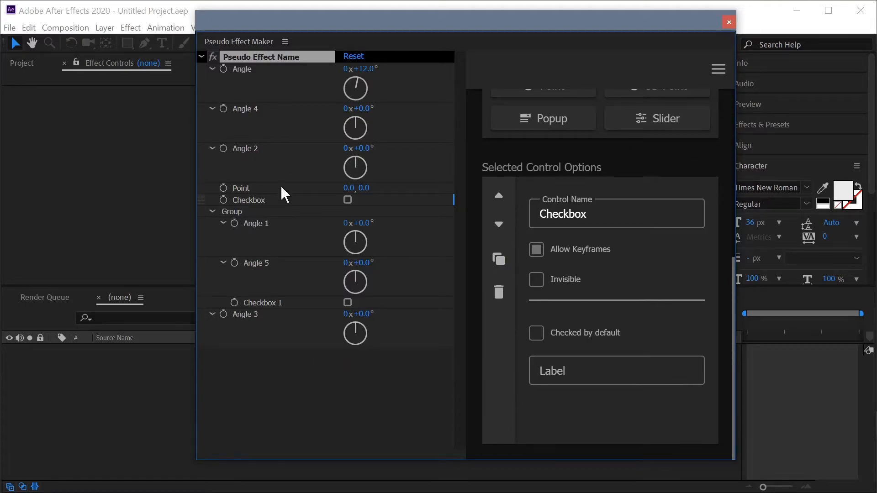
left_click(247, 188)
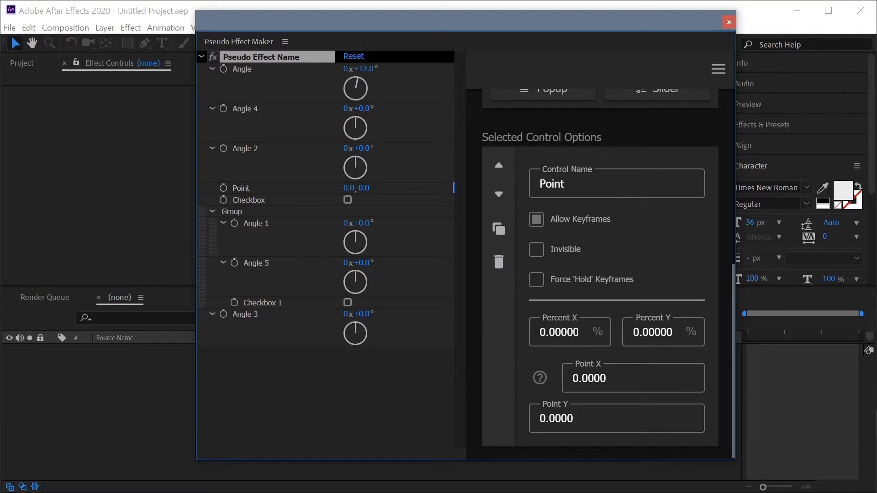
left_click(289, 240)
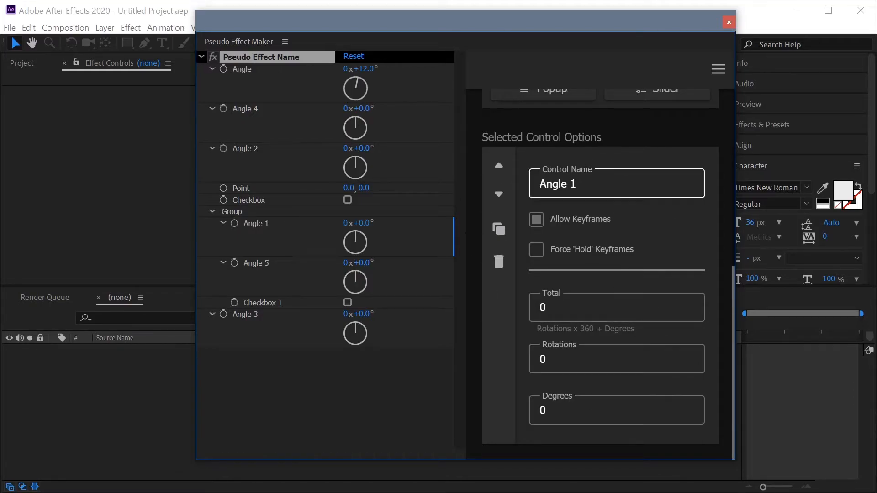
left_click(273, 330)
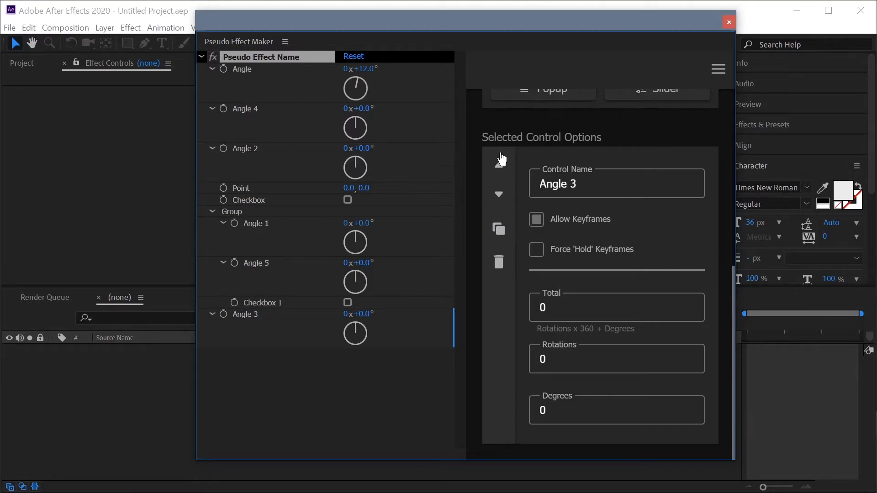
Delete Checkbox 1 from the Group and duplicate the Angle 5 control directly below itself.
left_click(286, 277)
left_click(315, 297)
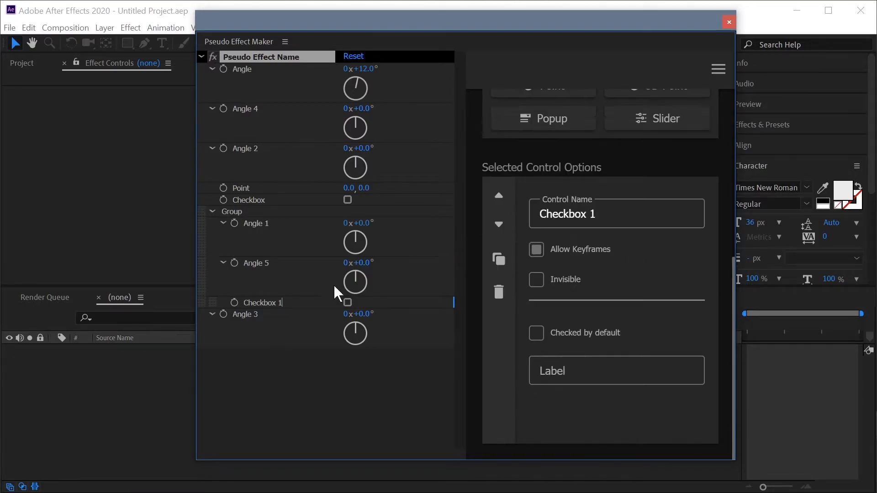
left_click(499, 292)
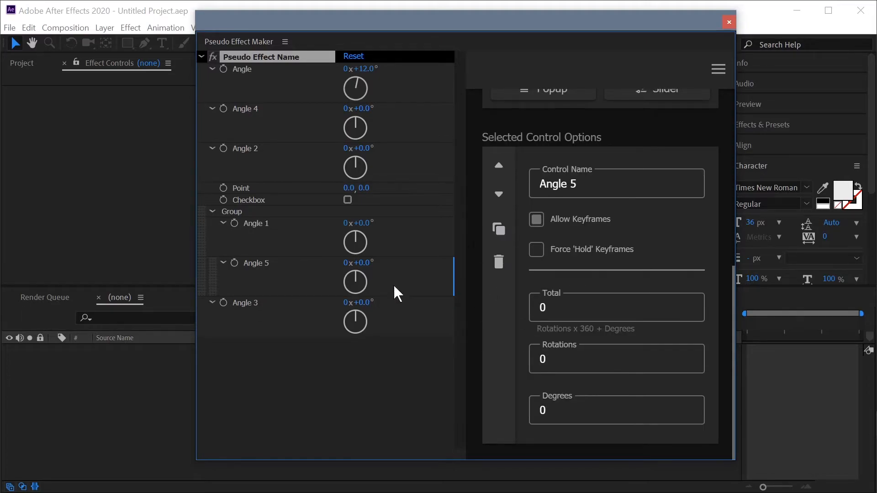
left_click(501, 234)
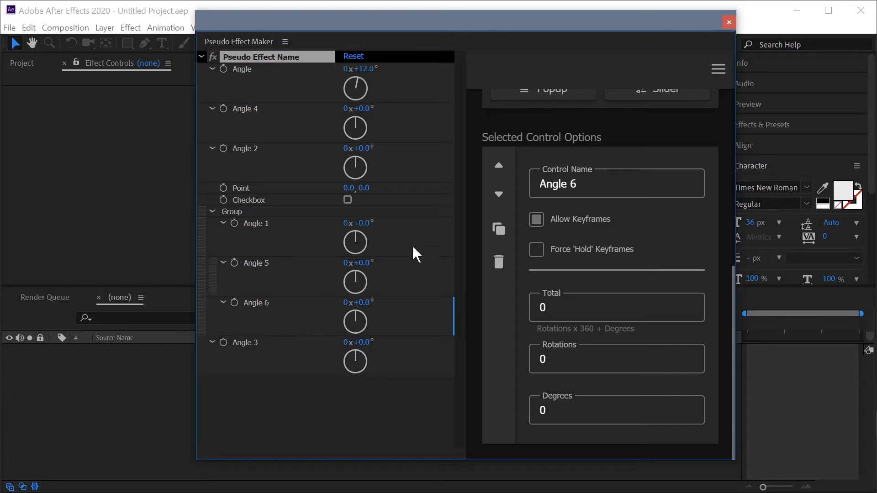
Move Angle 6 out of the Group up to the beginning of the list, and back down to directly below Angle 4.
left_click(498, 166)
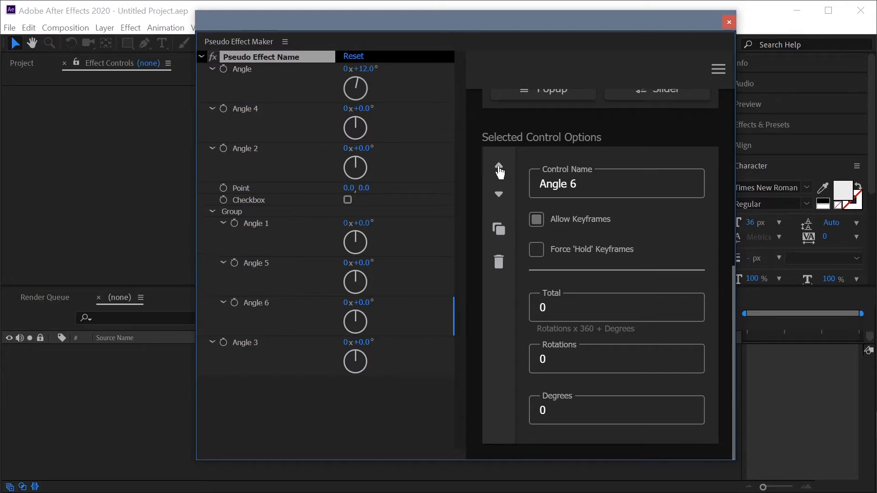
left_click(499, 168)
left_click(499, 168)
left_click(499, 168)
left_click(501, 169)
left_click(501, 166)
left_click(501, 166)
left_click(501, 167)
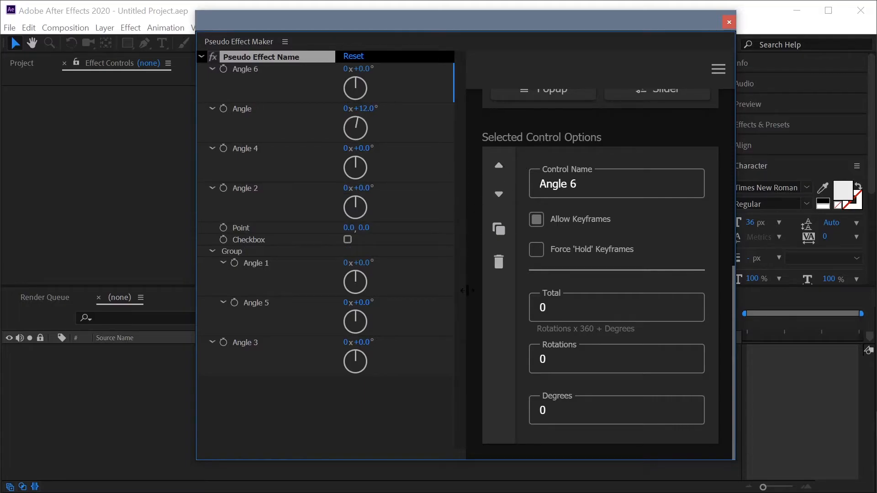
left_click(502, 204)
left_click(502, 204)
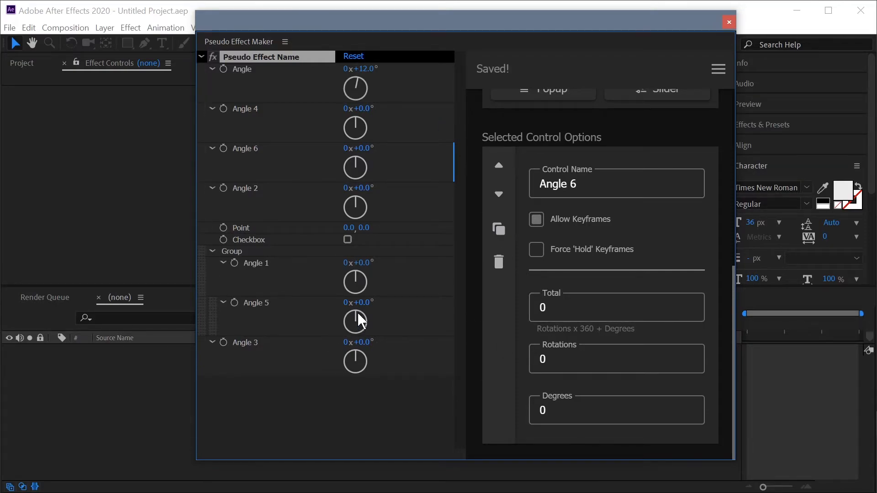
Try to apply the pseudo effect without a layer selected.
scroll(576, 155, "up", 6)
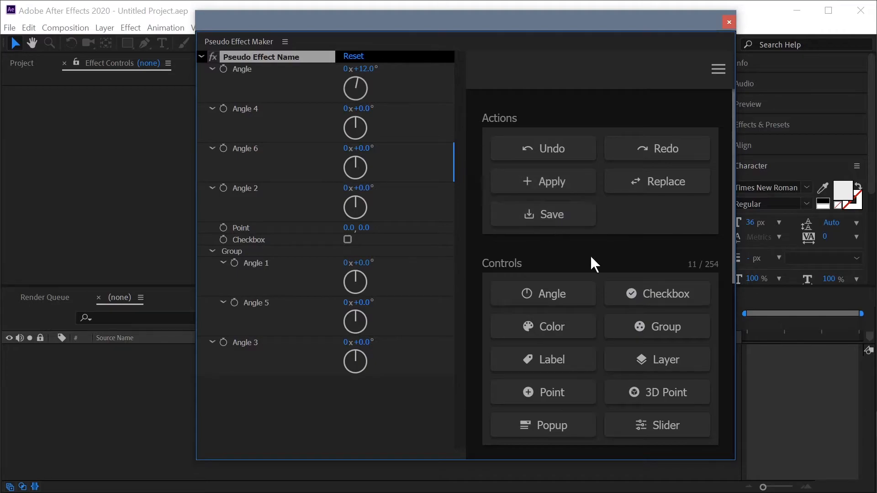
left_click(541, 180)
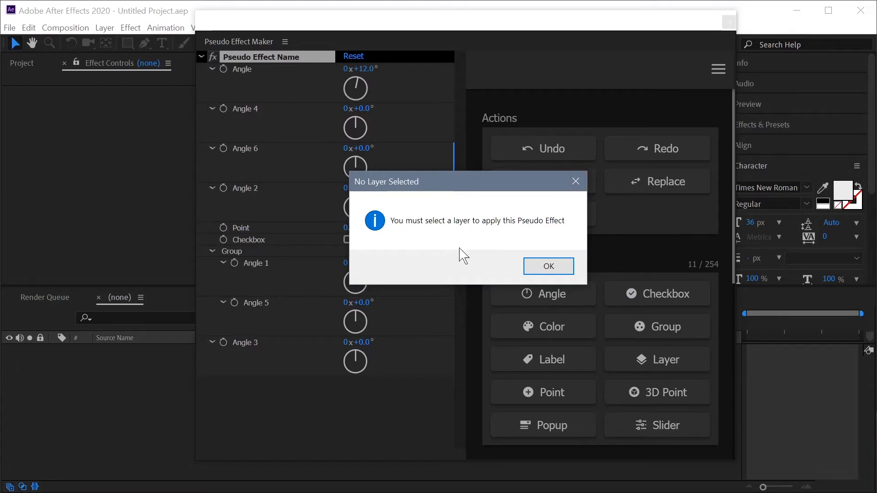
left_click(560, 273)
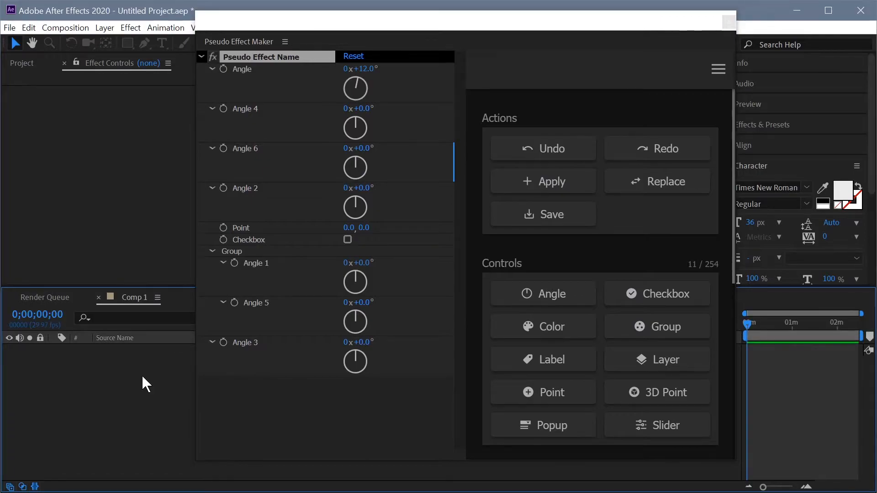
Add a white solid layer to Comp 1 and apply the pseudo effect to it.
key("ctrl+y")
key("Return")
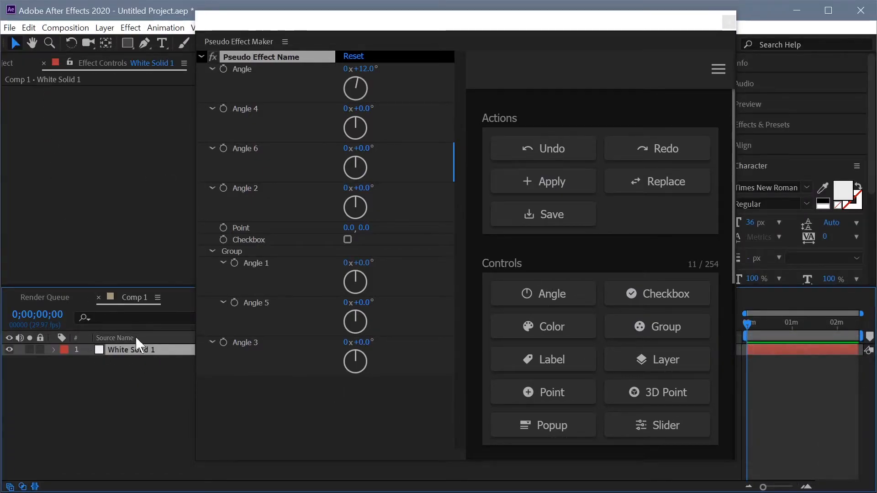
left_click(554, 183)
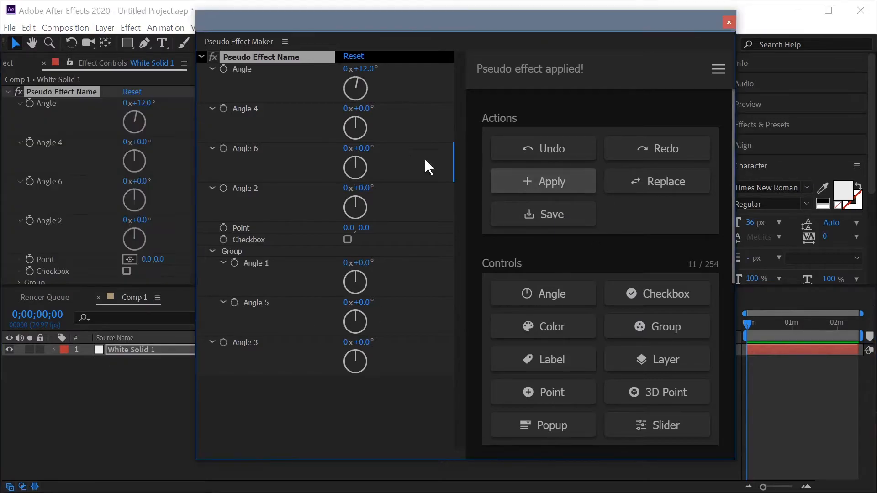
Scrub the applied effect's first Angle value to about 1x+179° and reset the effect to its default values.
left_click(10, 89)
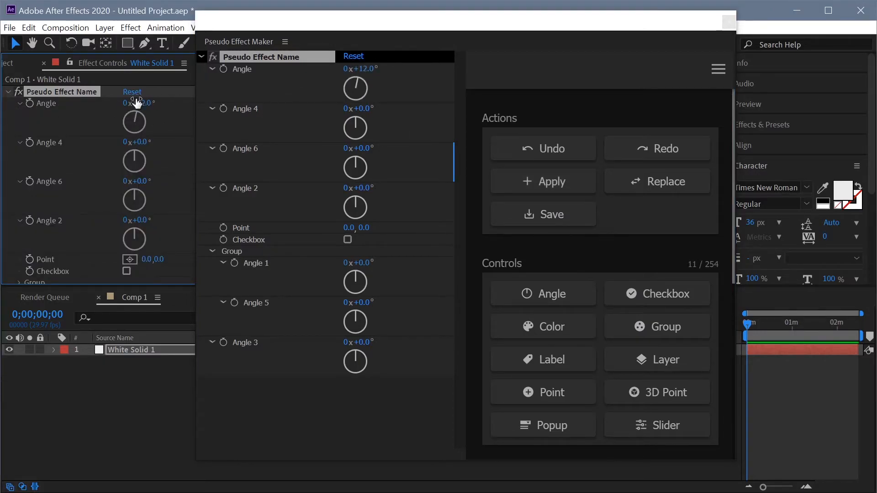
left_click_drag(143, 104, 133, 84)
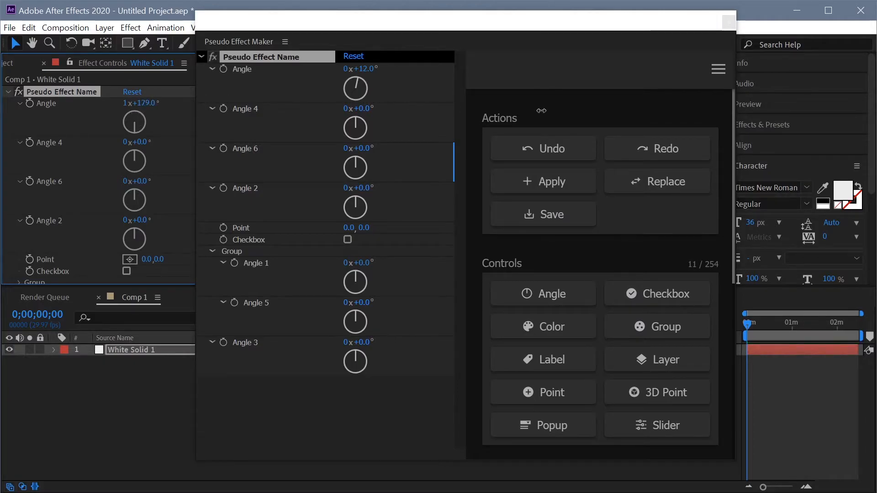
left_click(131, 90)
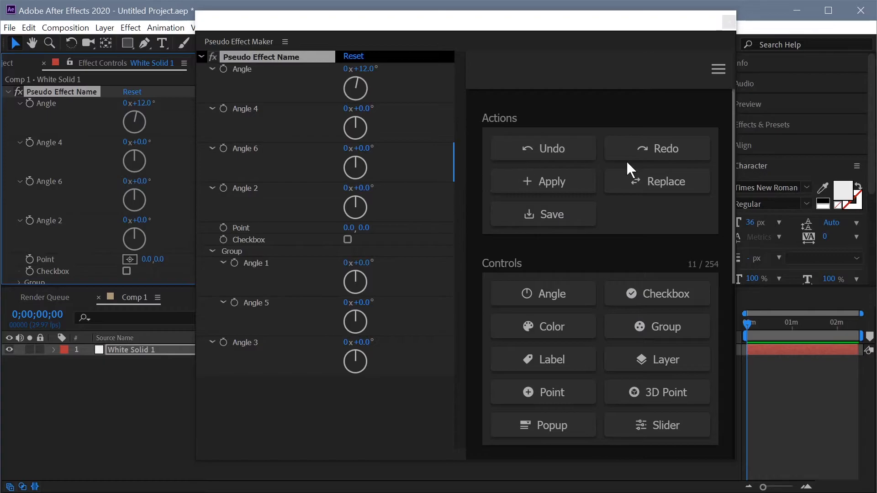
Select the pseudo effect's header and examine its Pseudo Effect Name and MatchName options.
scroll(603, 167, "down", 7)
scroll(632, 249, "up", 7)
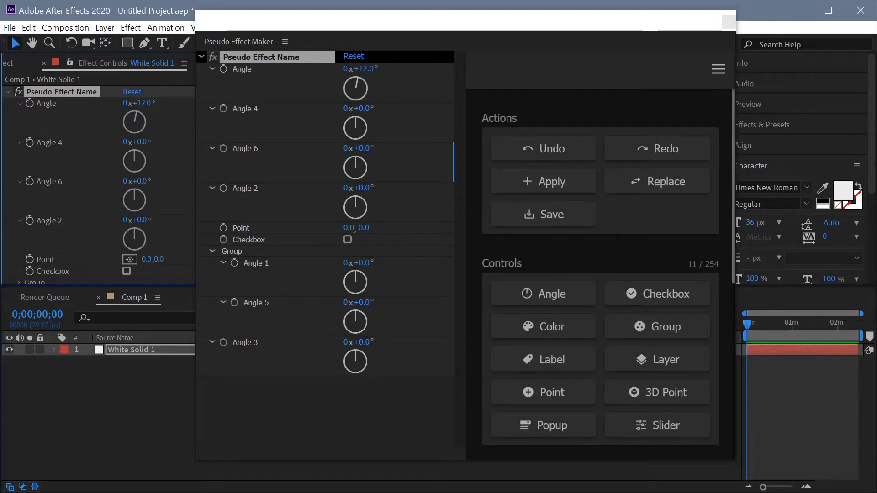
left_click(418, 54)
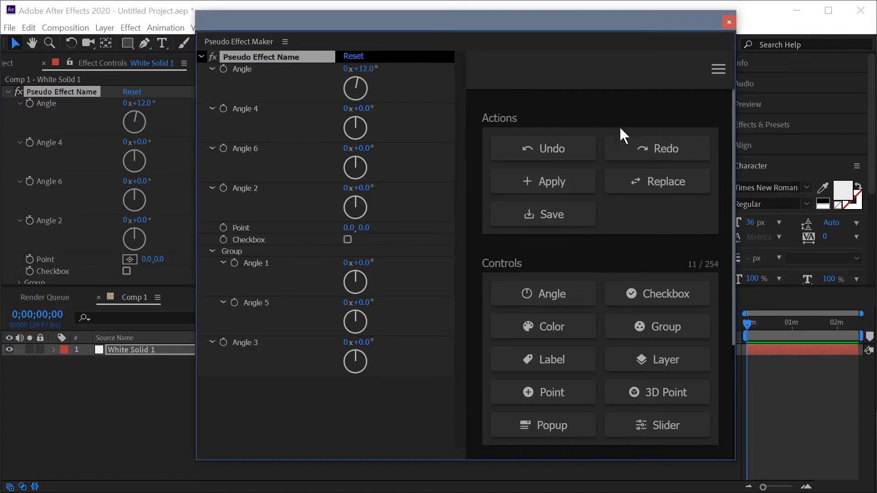
scroll(651, 322, "down", 3)
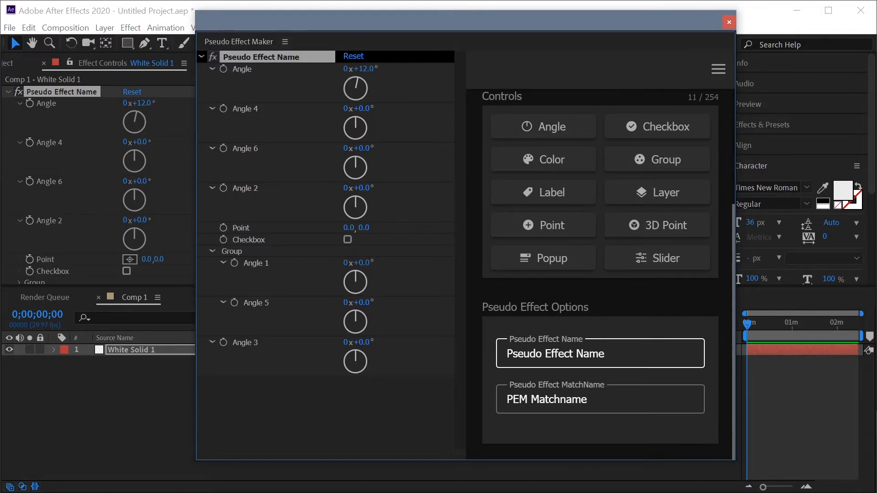
left_click(497, 358)
left_click_drag(587, 399, 489, 415)
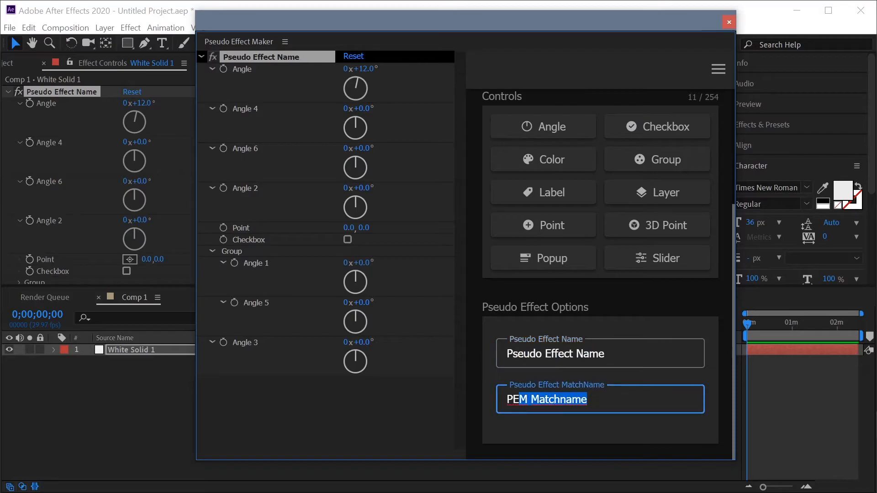
left_click(616, 354)
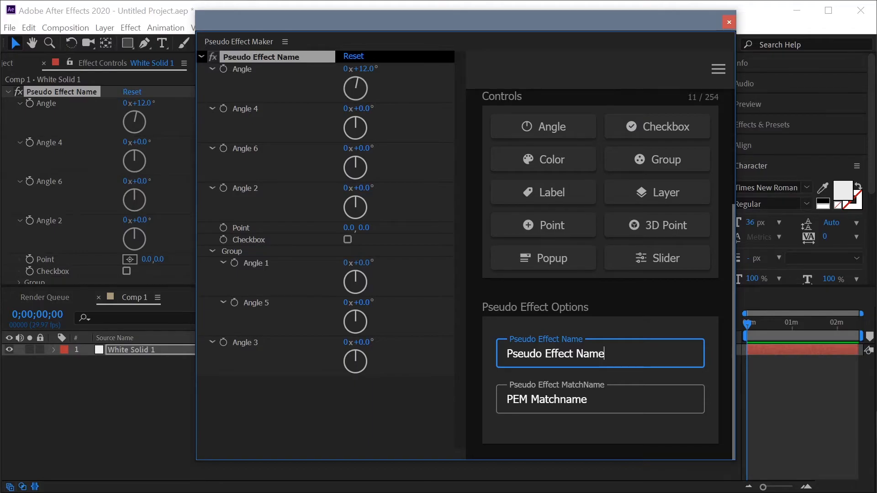
left_click_drag(599, 400, 494, 396)
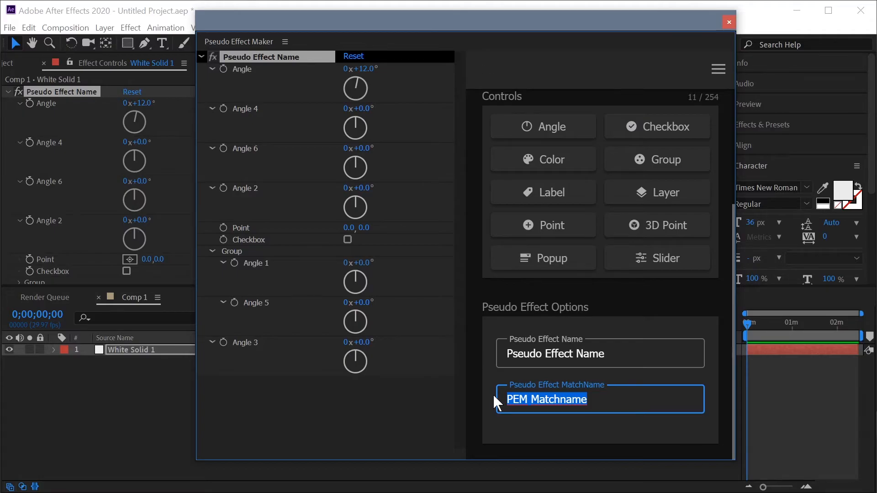
left_click(612, 354)
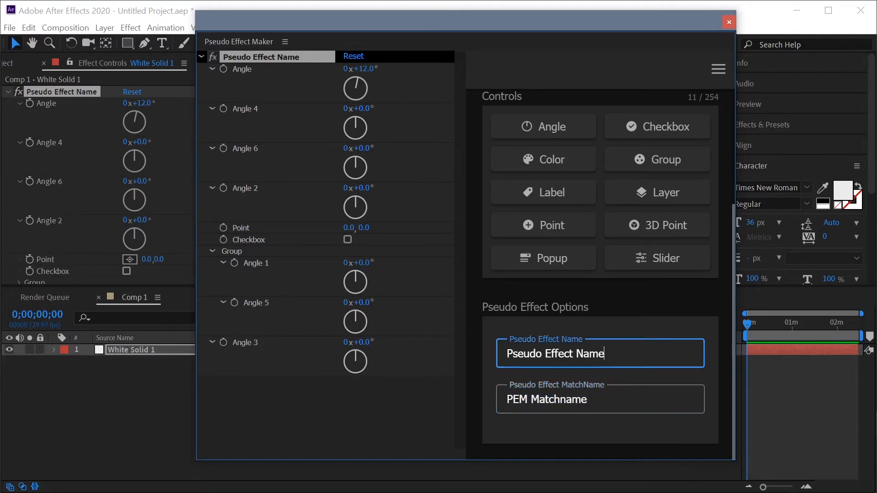
scroll(552, 228, "up", 3)
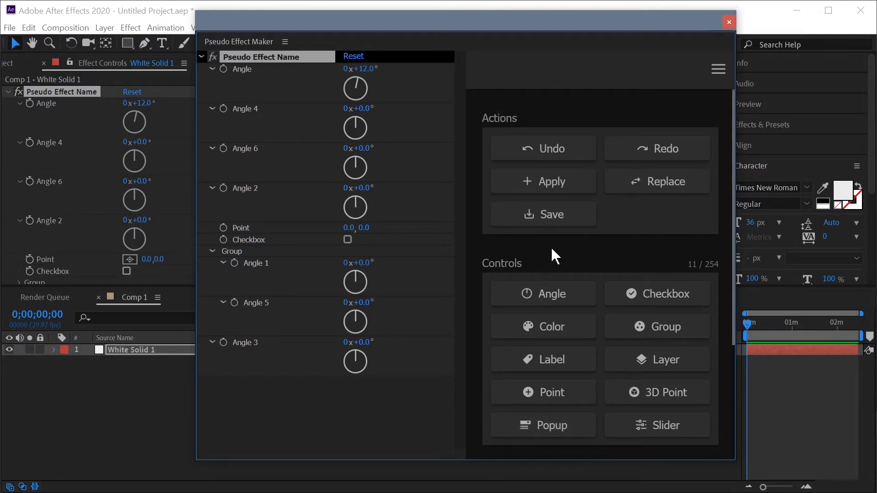
left_click(528, 185)
scroll(527, 188, "down", 3)
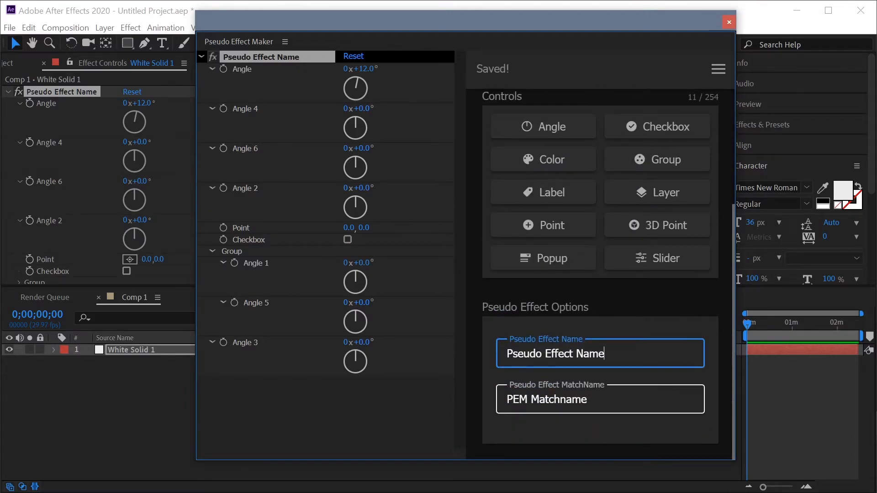
key("Tab")
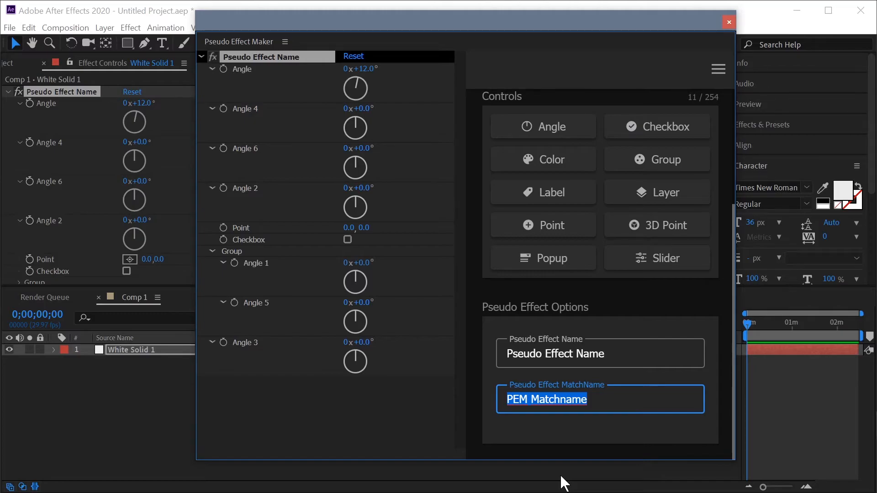
scroll(559, 358, "up", 4)
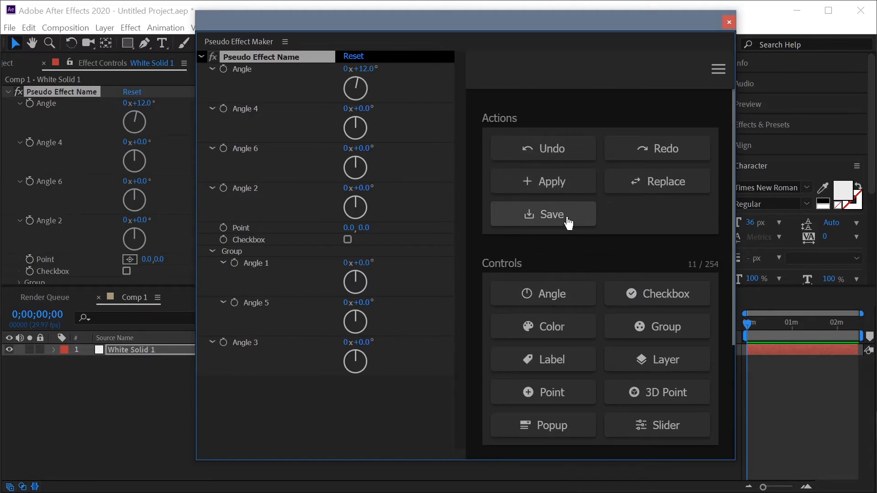
scroll(584, 251, "down", 4)
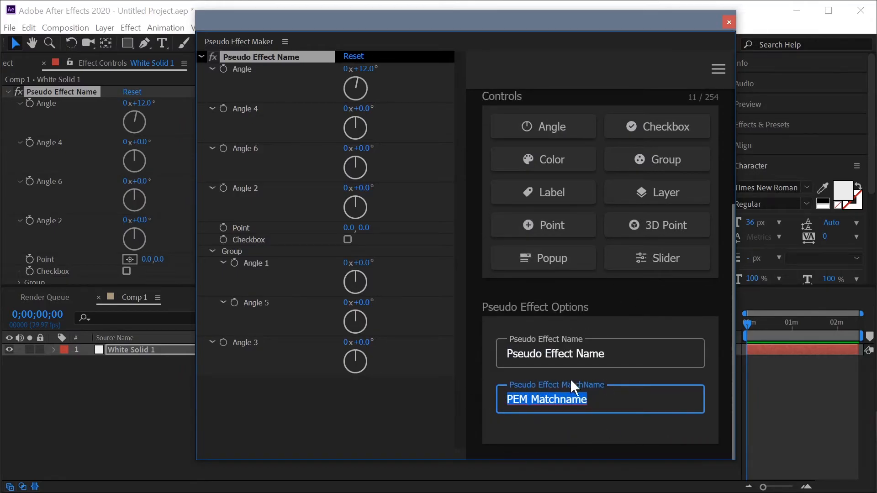
Save the pseudo effect as an After Effects preset named tutorial in the Pseudo Effects Maker folder.
scroll(589, 208, "up", 4)
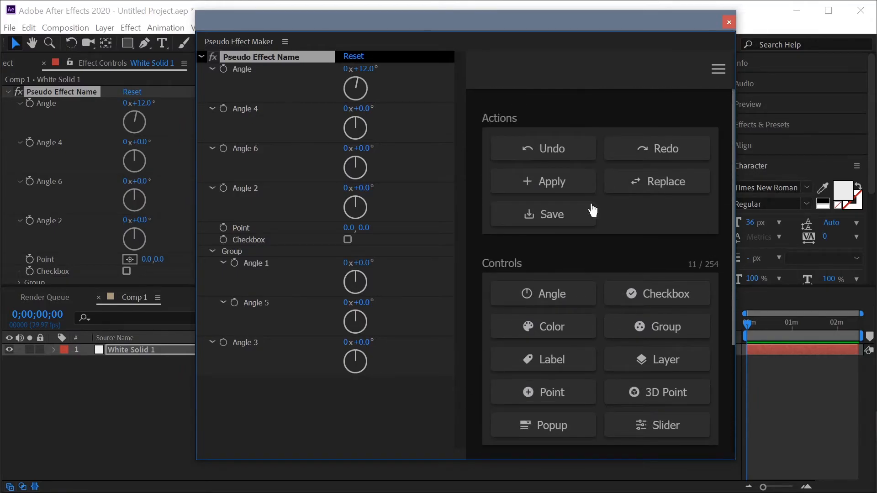
left_click(560, 228)
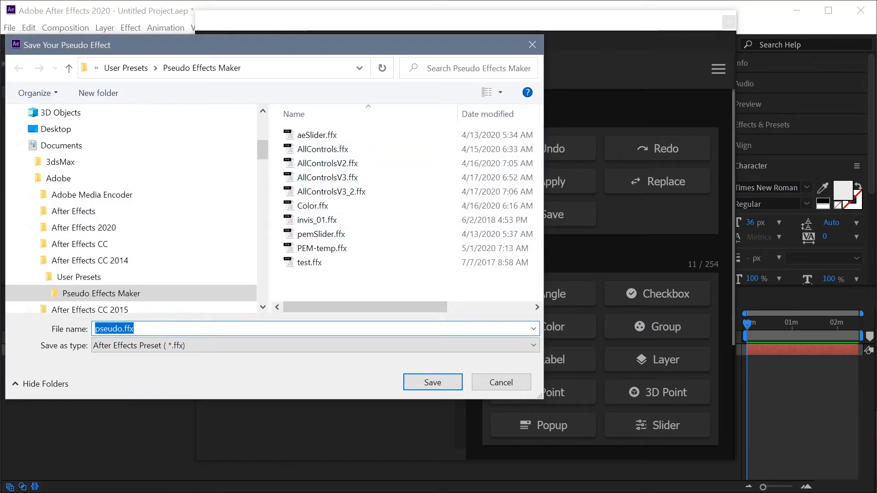
type("t")
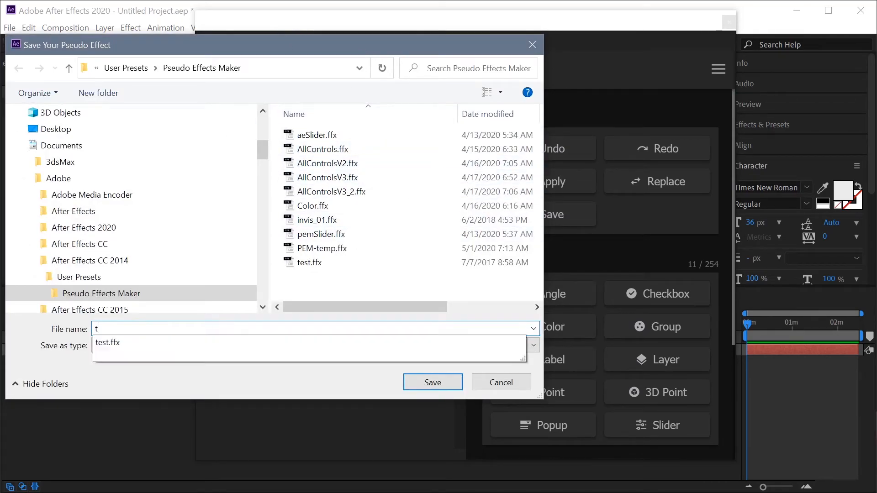
type("utorial")
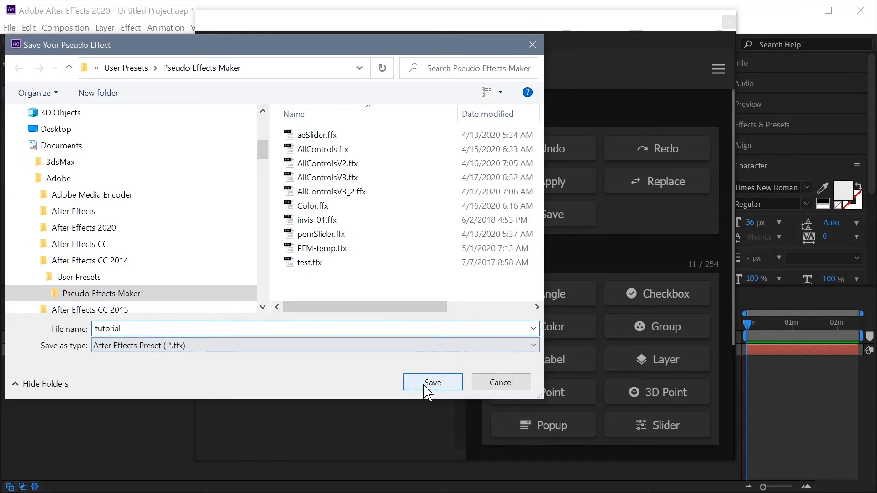
left_click(444, 383)
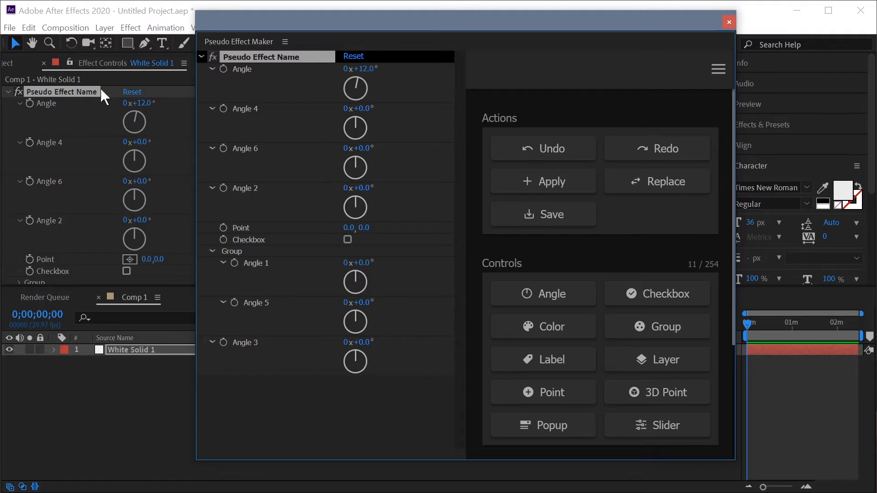
left_click(104, 13)
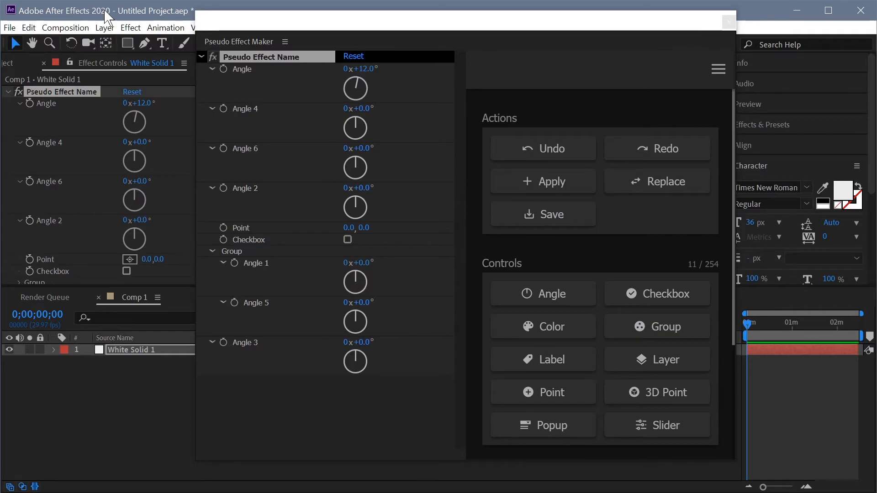
scroll(657, 294, "down", 3)
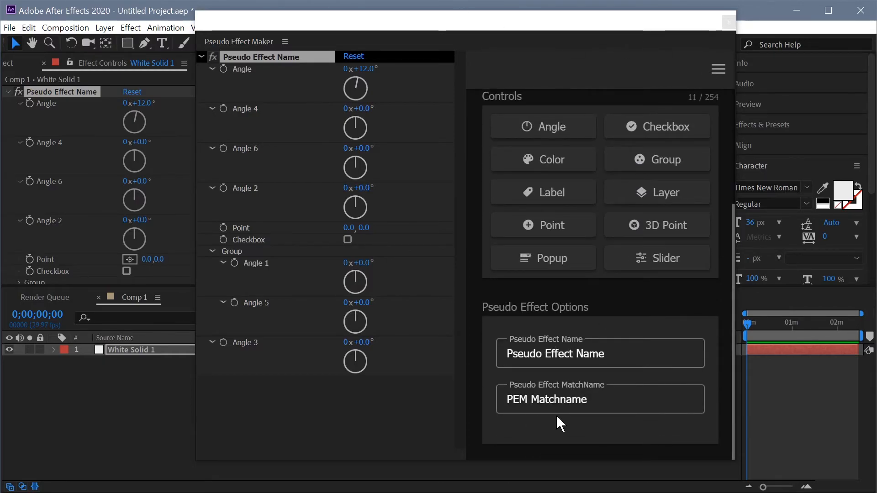
scroll(555, 407, "up", 3)
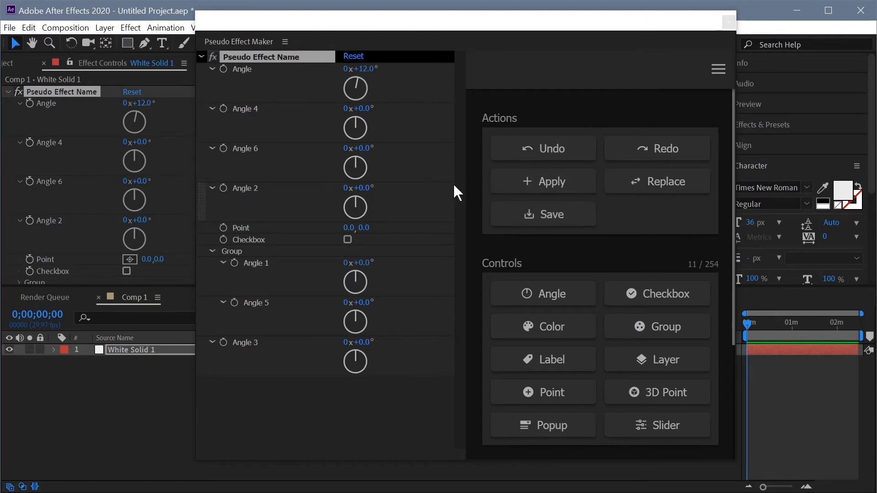
scroll(558, 270, "down", 4)
scroll(602, 176, "up", 4)
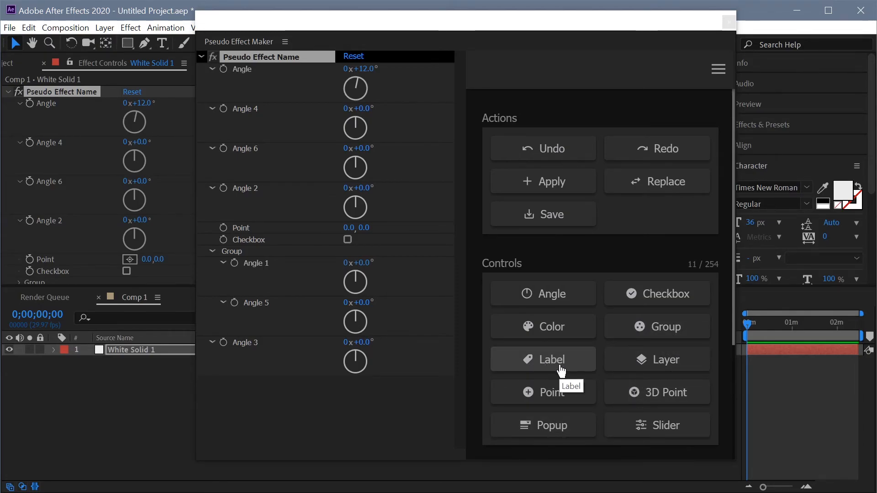
Enable Show Control Indices in the Pseudo Effect Maker preferences and save the preferences.
left_click(716, 73)
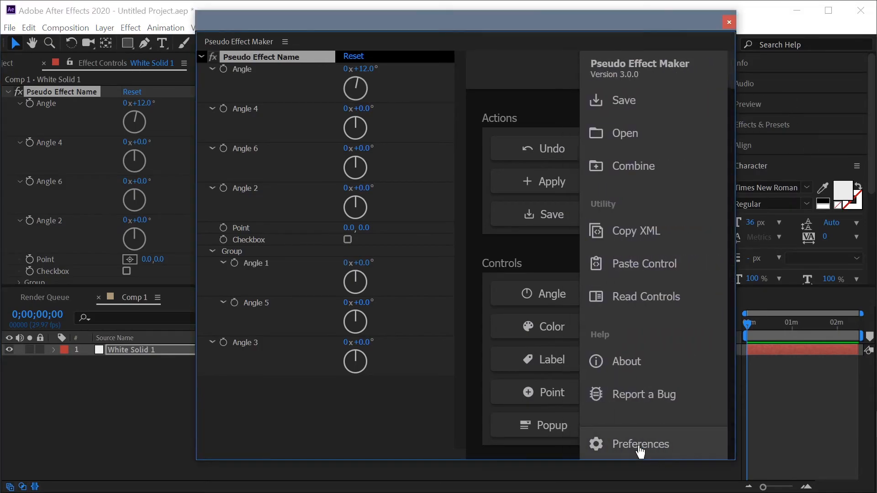
left_click(618, 445)
scroll(487, 229, "down", 5)
scroll(486, 241, "down", 10)
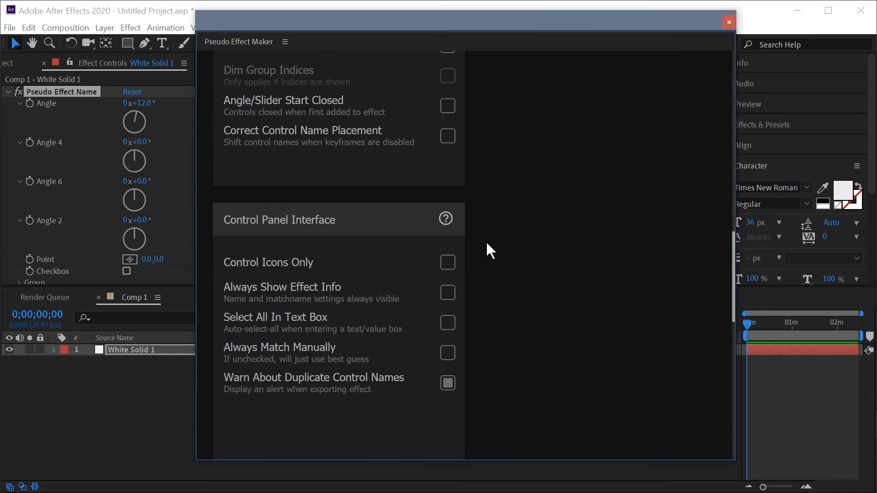
scroll(486, 241, "up", 3)
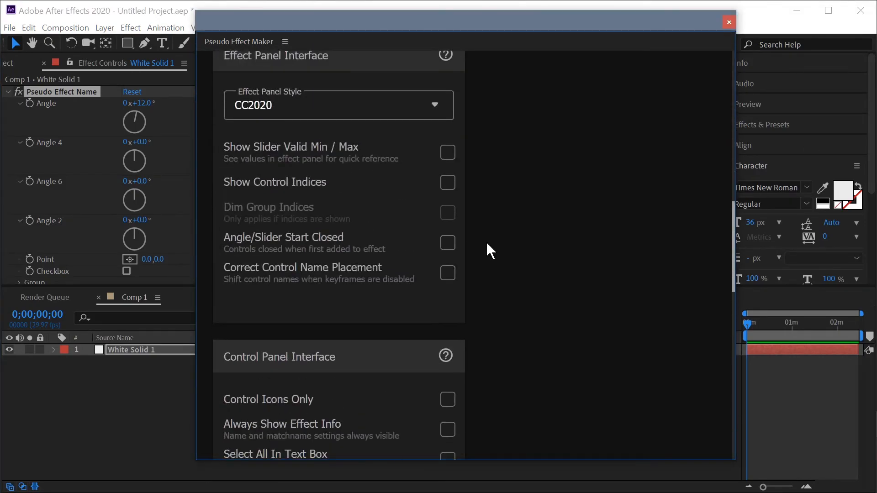
left_click(448, 183)
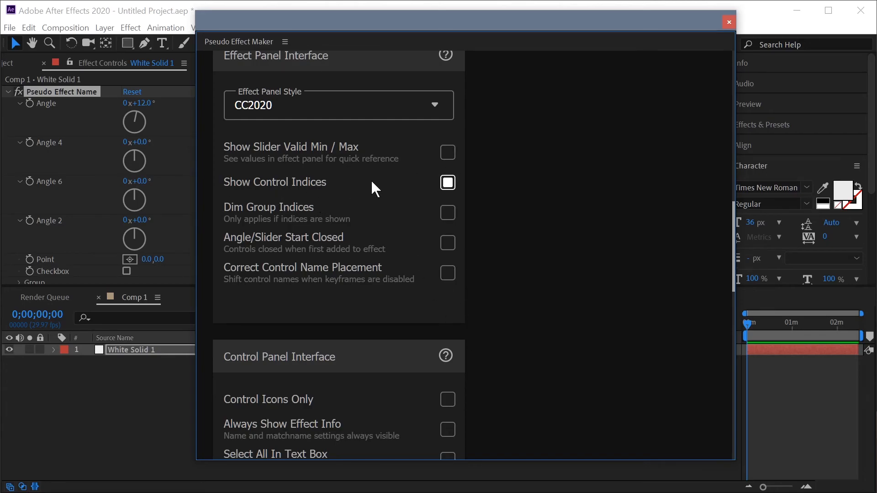
scroll(502, 114, "up", 5)
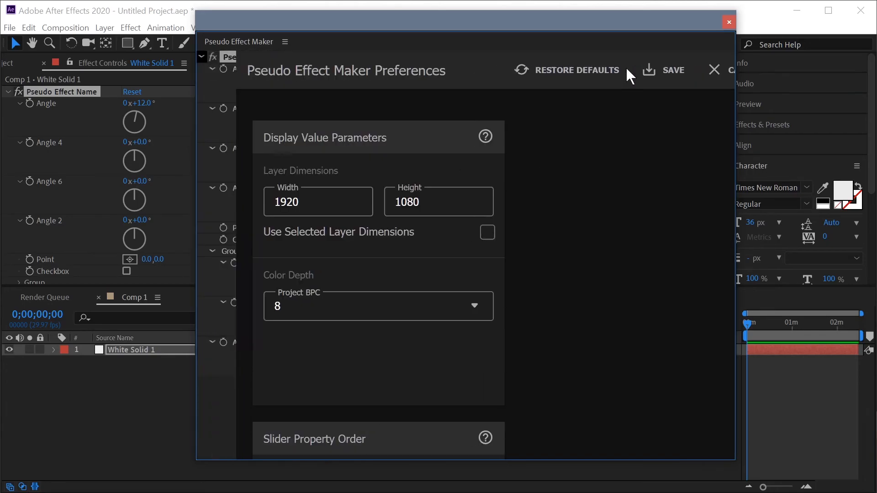
left_click(632, 69)
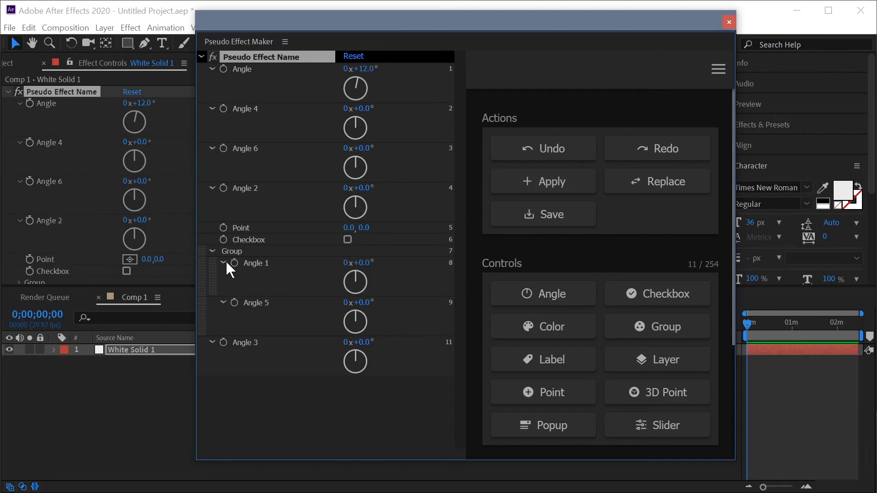
Collapse and re-expand the Group in the effect preview to examine how its controls are indexed.
left_click(211, 251)
left_click(212, 251)
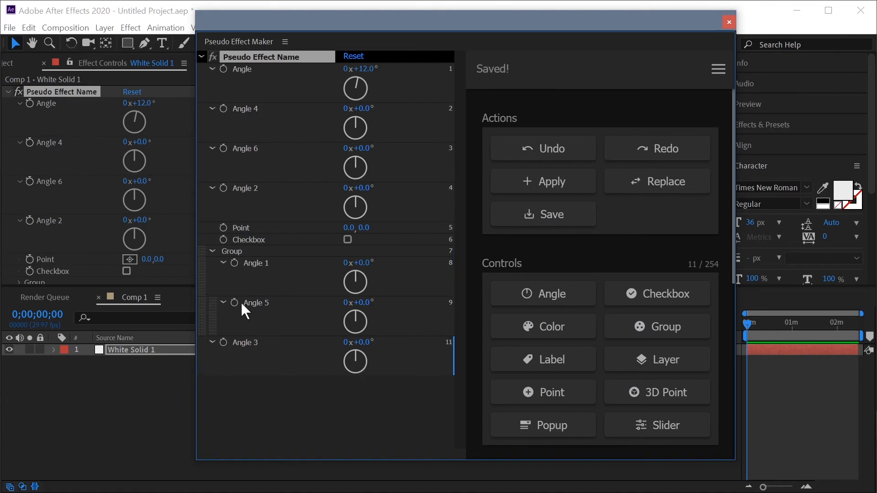
left_click(212, 252)
left_click(212, 251)
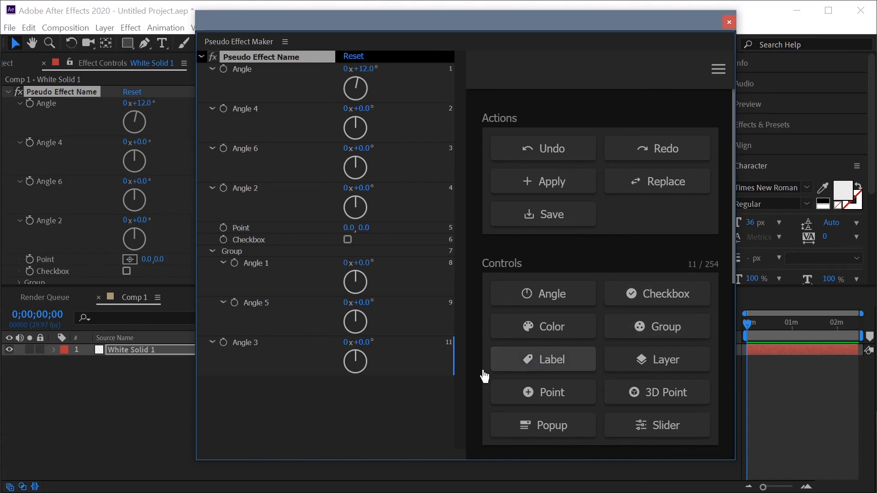
Add a Label control and a Color control below Angle 3 and review the Color control's options.
left_click(550, 362)
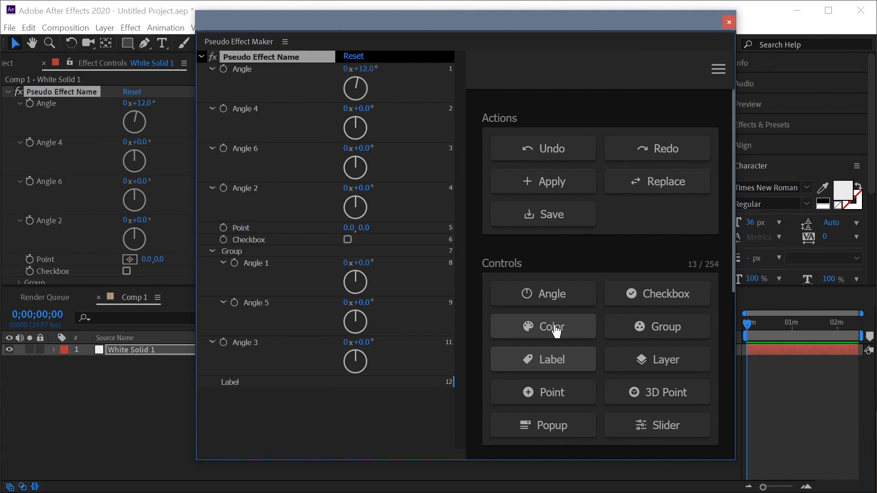
left_click(583, 337)
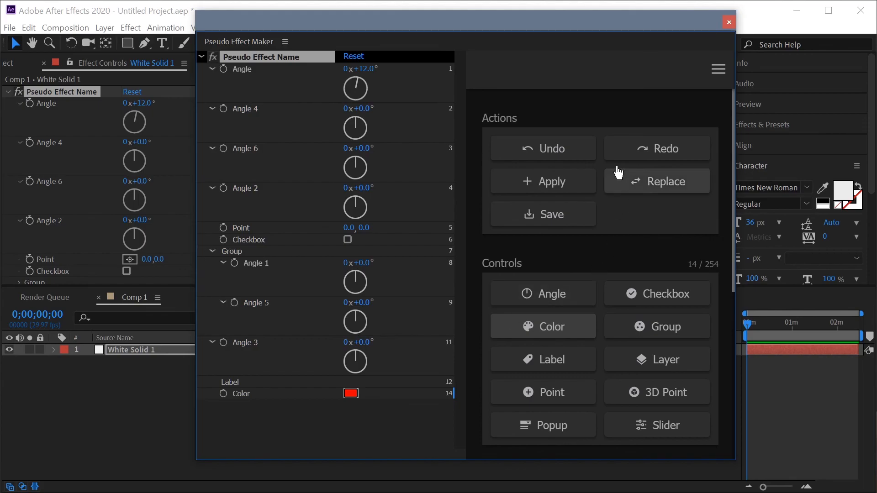
scroll(619, 177, "down", 7)
scroll(623, 228, "up", 7)
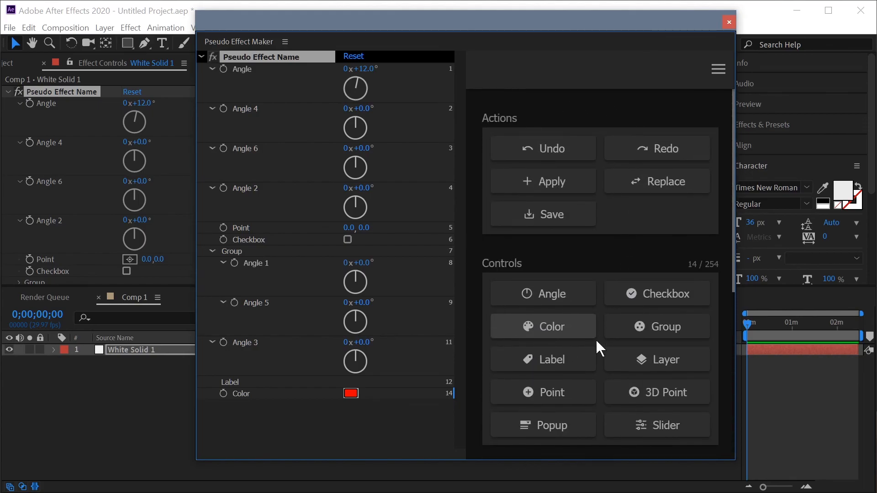
scroll(578, 340, "down", 6)
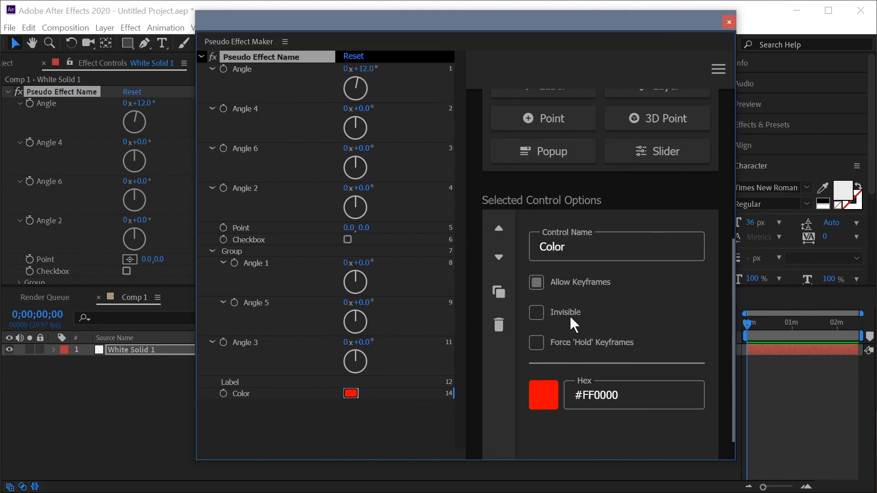
scroll(593, 205, "up", 6)
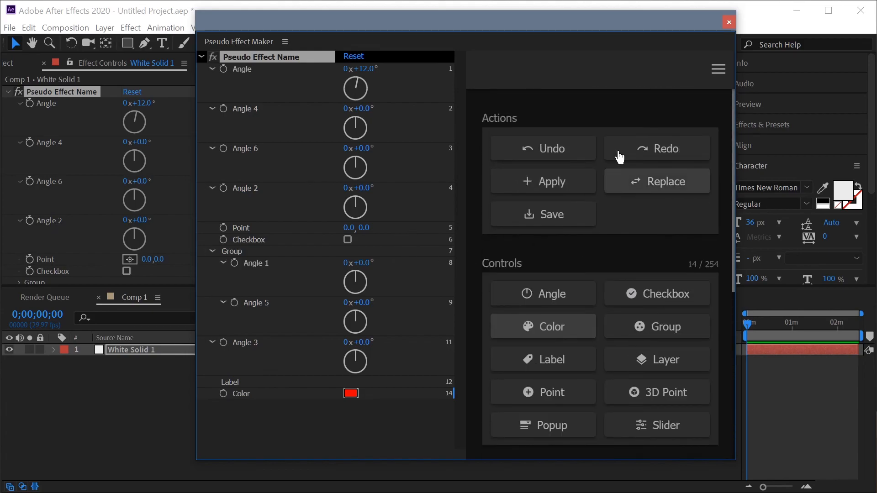